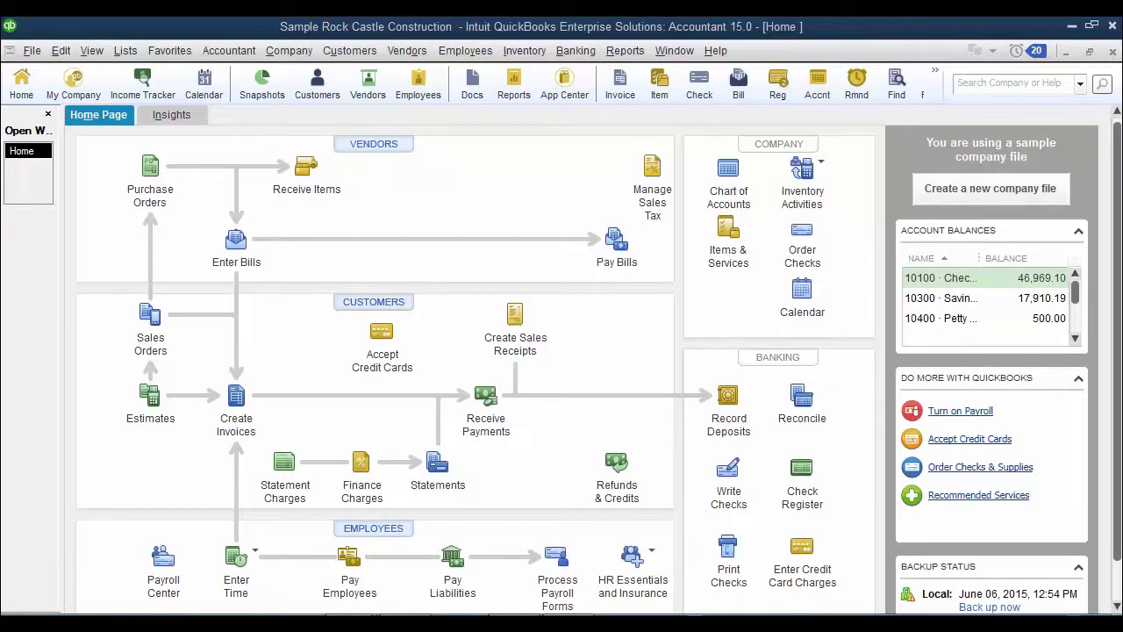
# Start a new purchase order and choose A Cheung Limited as the vendor.
pyautogui.click(146, 171)
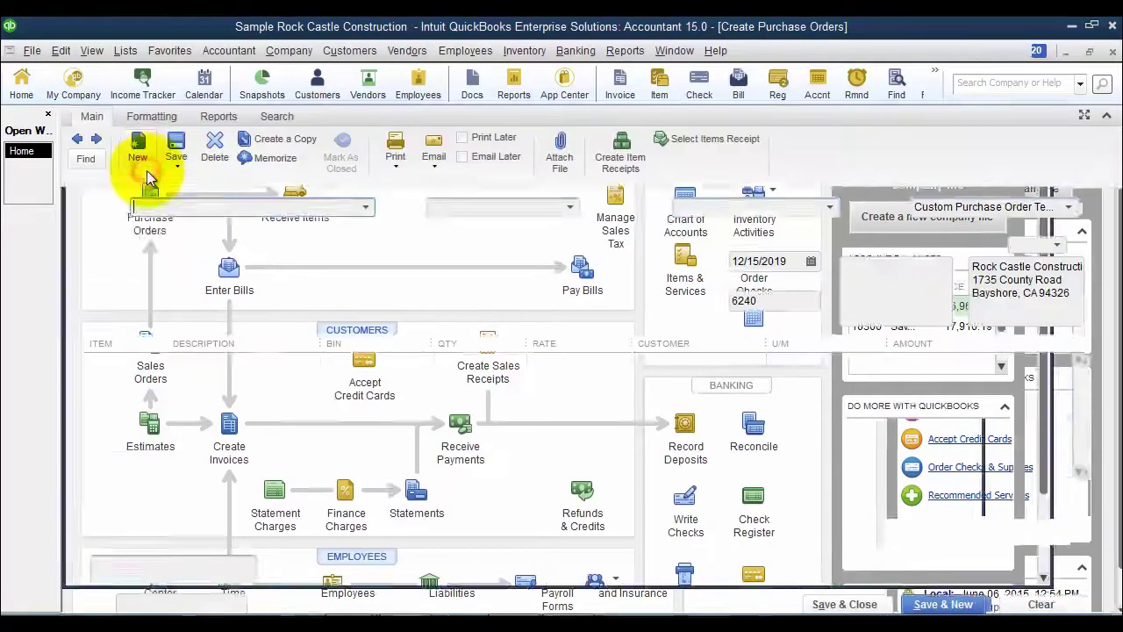
pyautogui.click(370, 208)
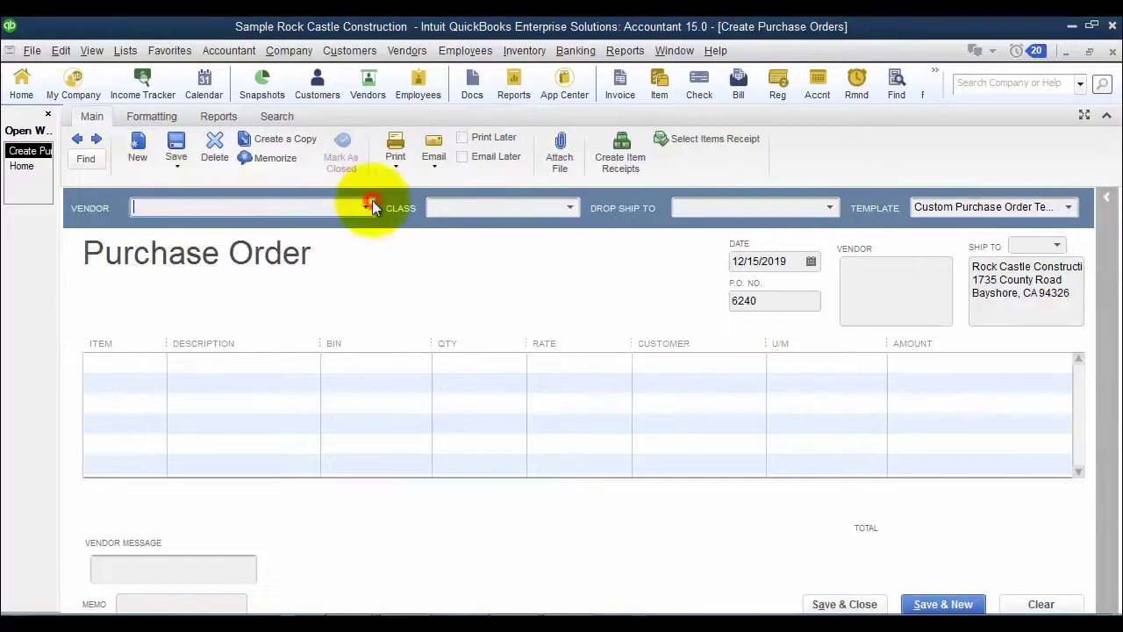
pyautogui.click(194, 267)
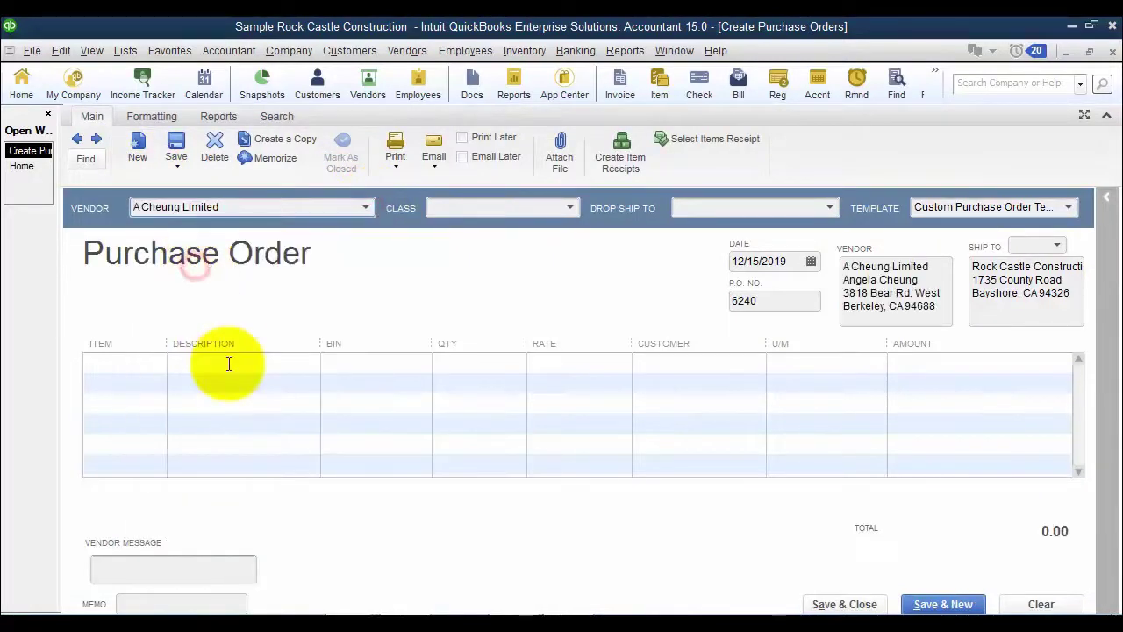
# Add a purchase order line for 100 ea of Cabinets:Cabinet Pulls, and save and close the order.
pyautogui.click(125, 361)
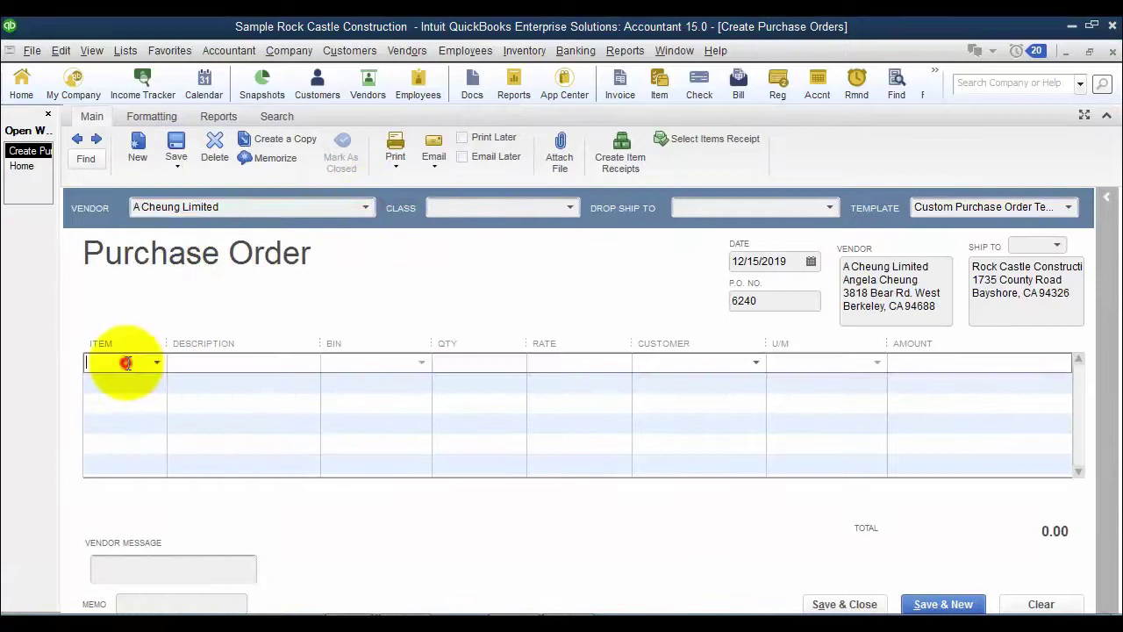
pyautogui.click(158, 365)
pyautogui.click(146, 410)
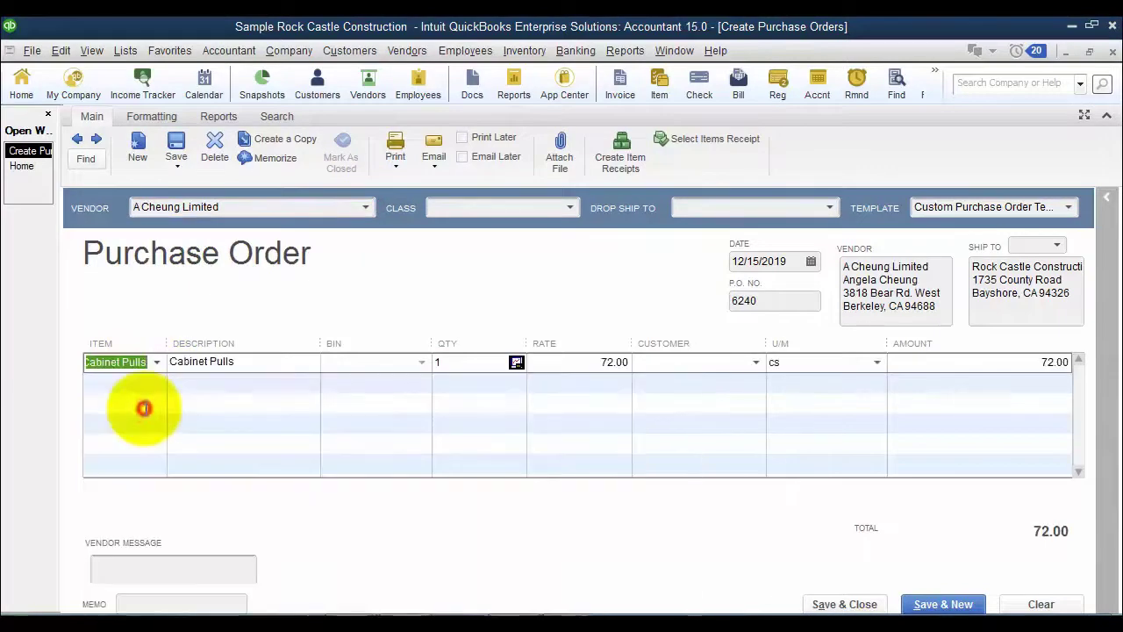
pyautogui.click(463, 362)
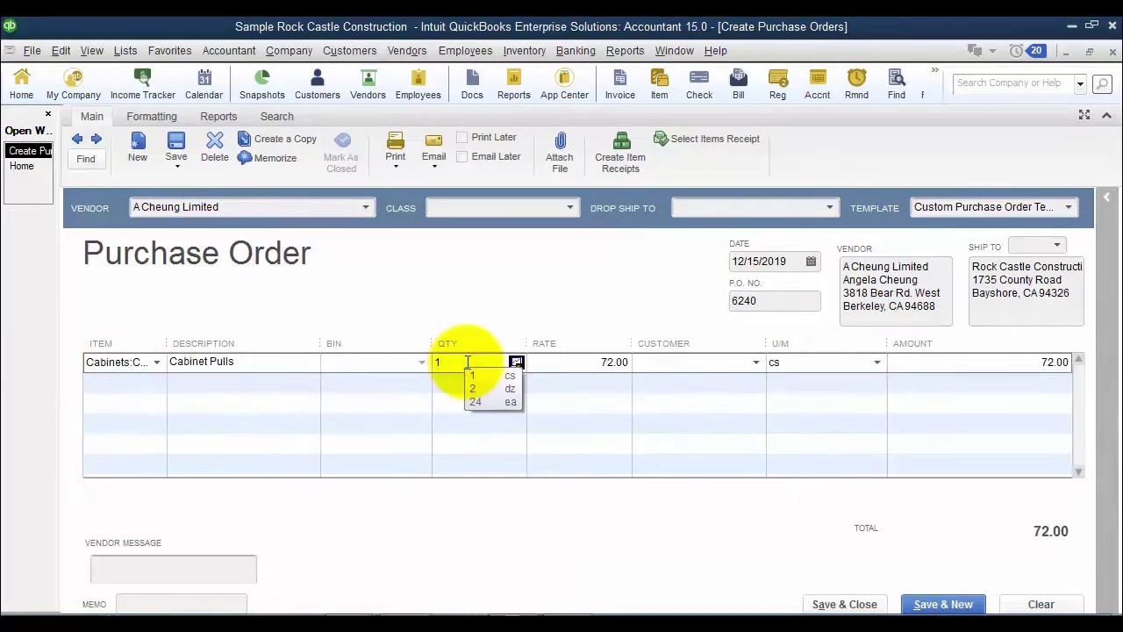
pyautogui.write('00')
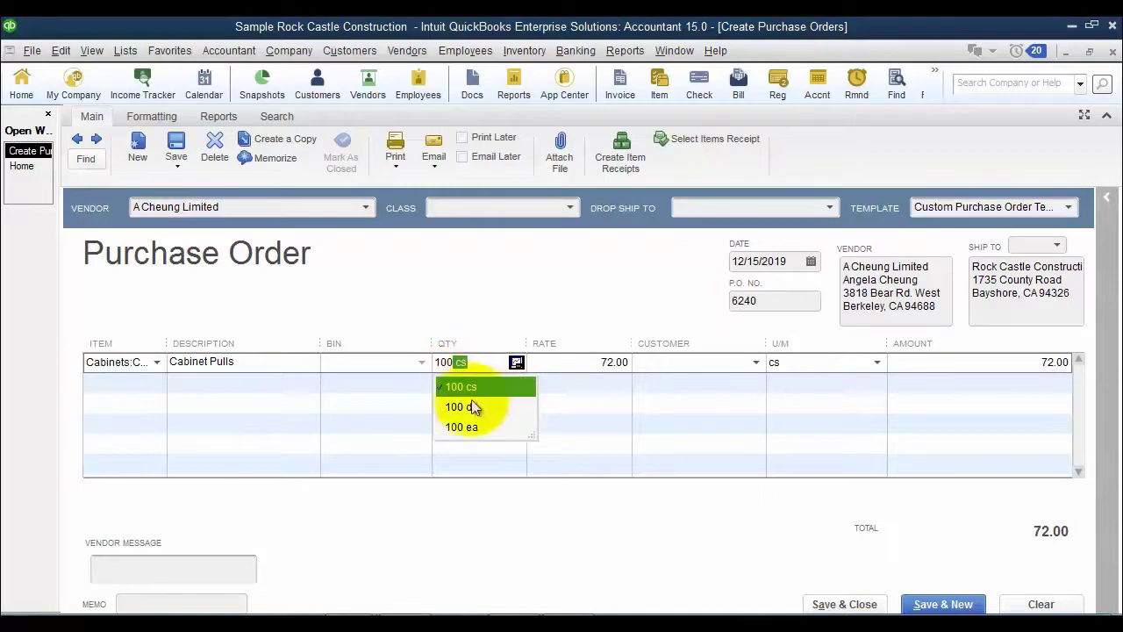
pyautogui.click(465, 427)
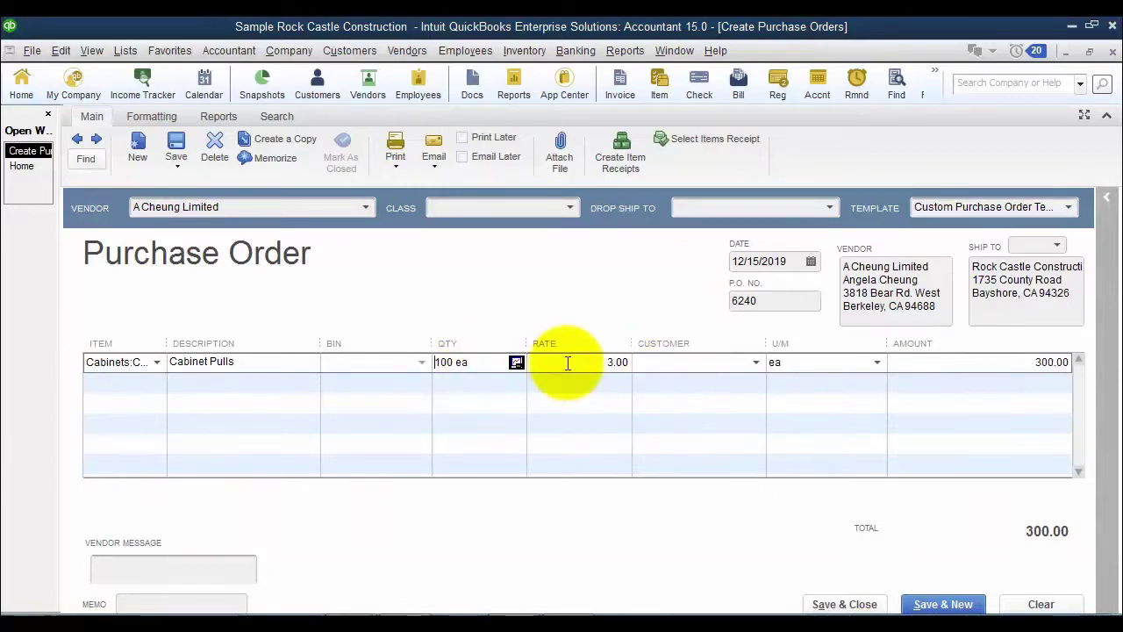
pyautogui.click(176, 145)
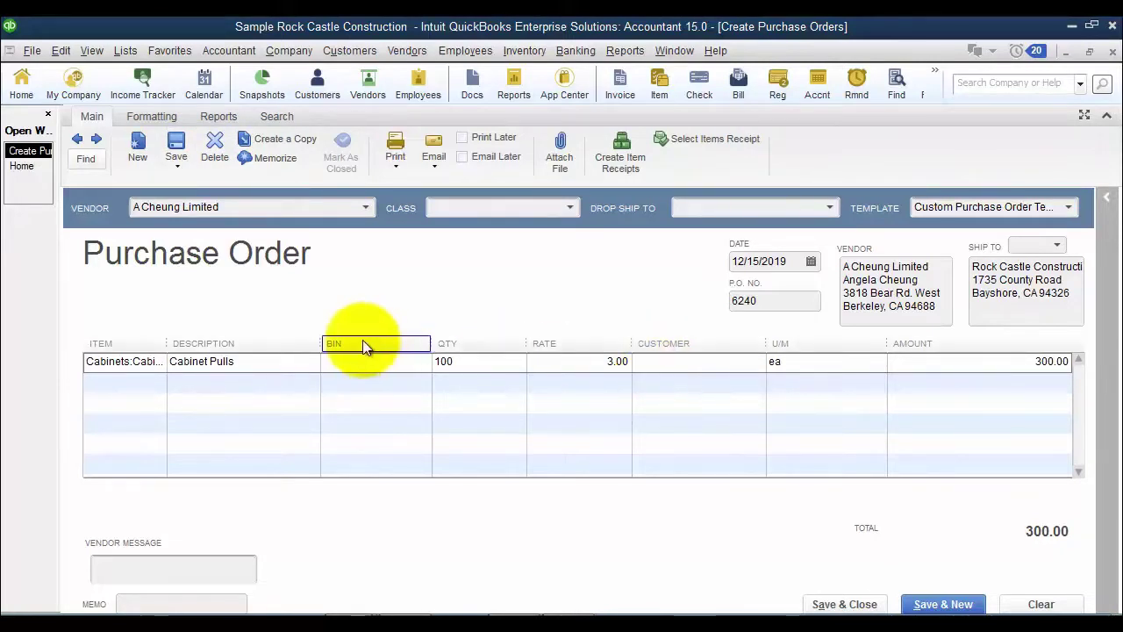
pyautogui.press('Escape')
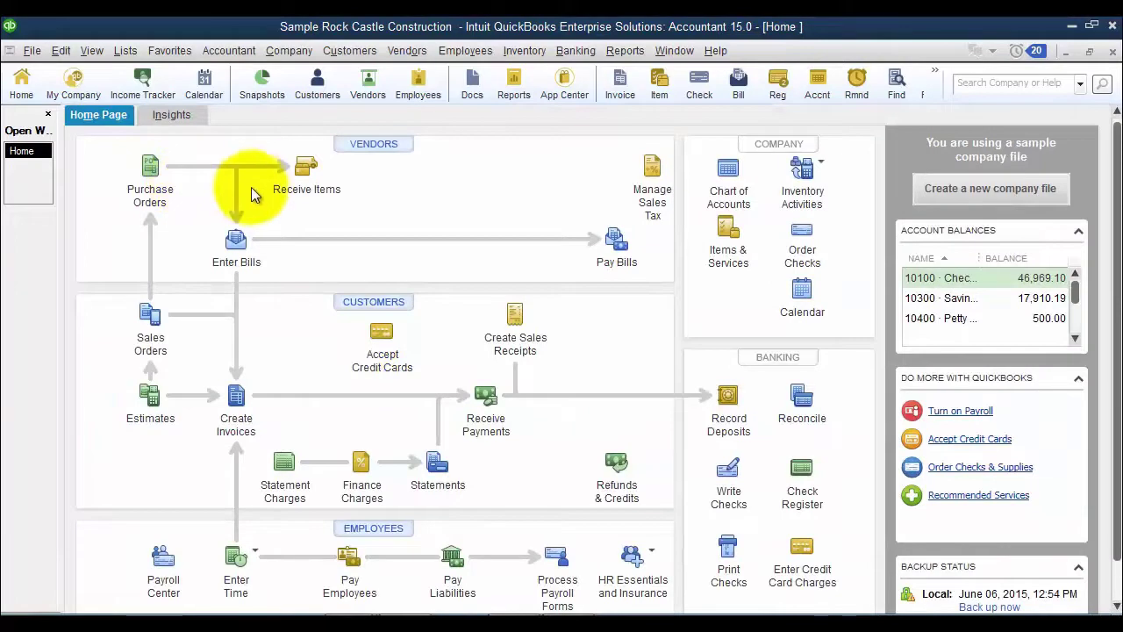
# Open a blank item receipt, dismissing the Point of Sale notice, and hide its name and transaction history pane.
pyautogui.click(298, 184)
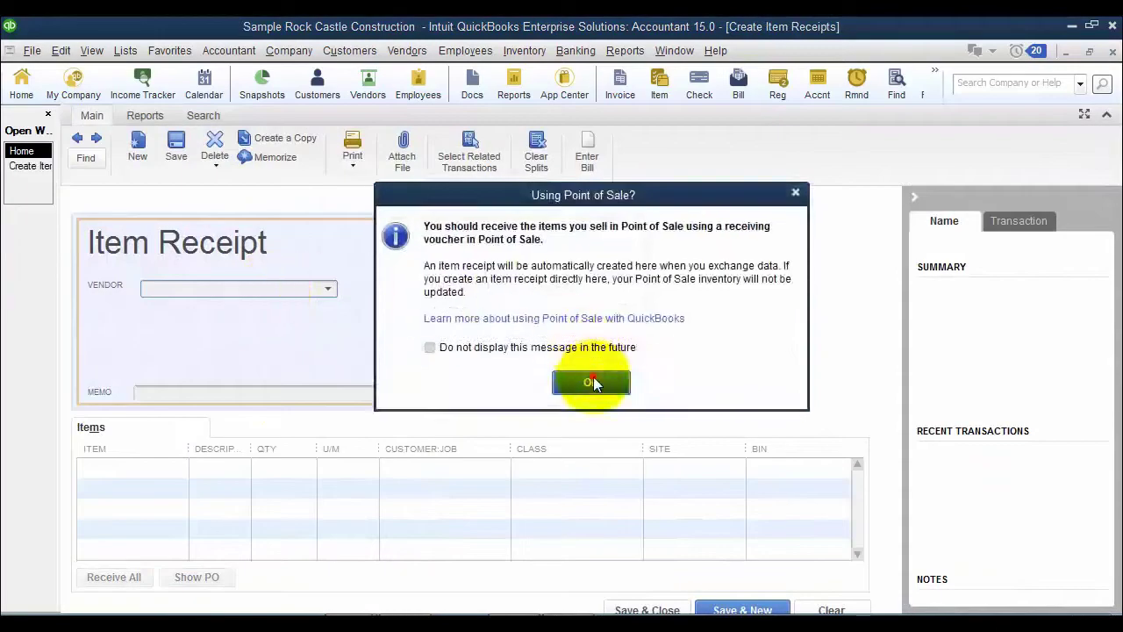
pyautogui.click(591, 380)
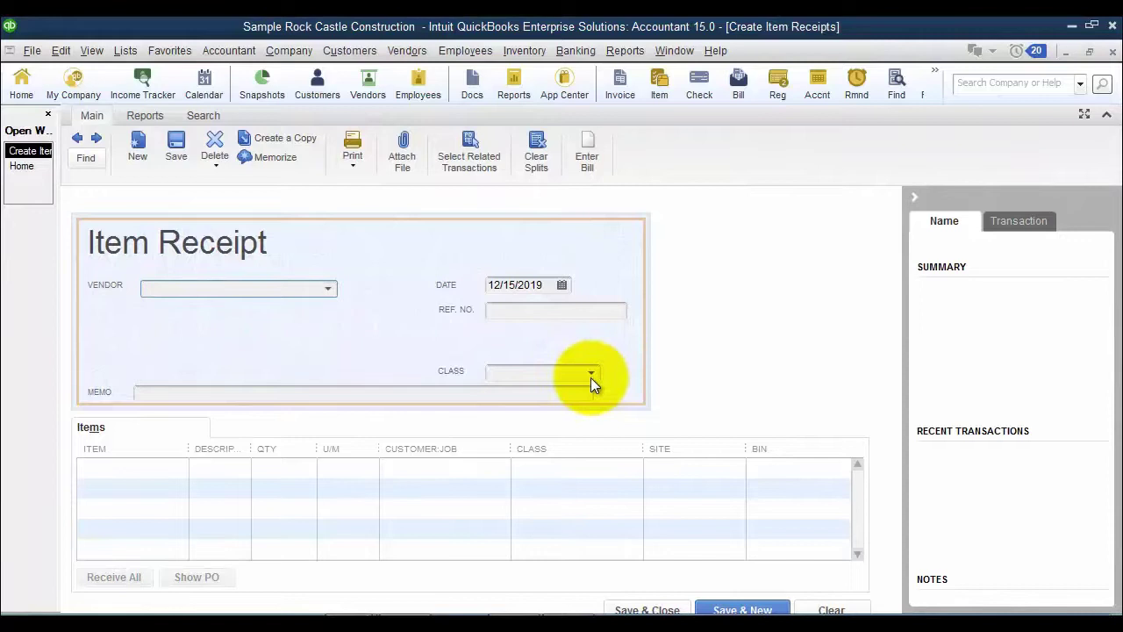
pyautogui.click(915, 197)
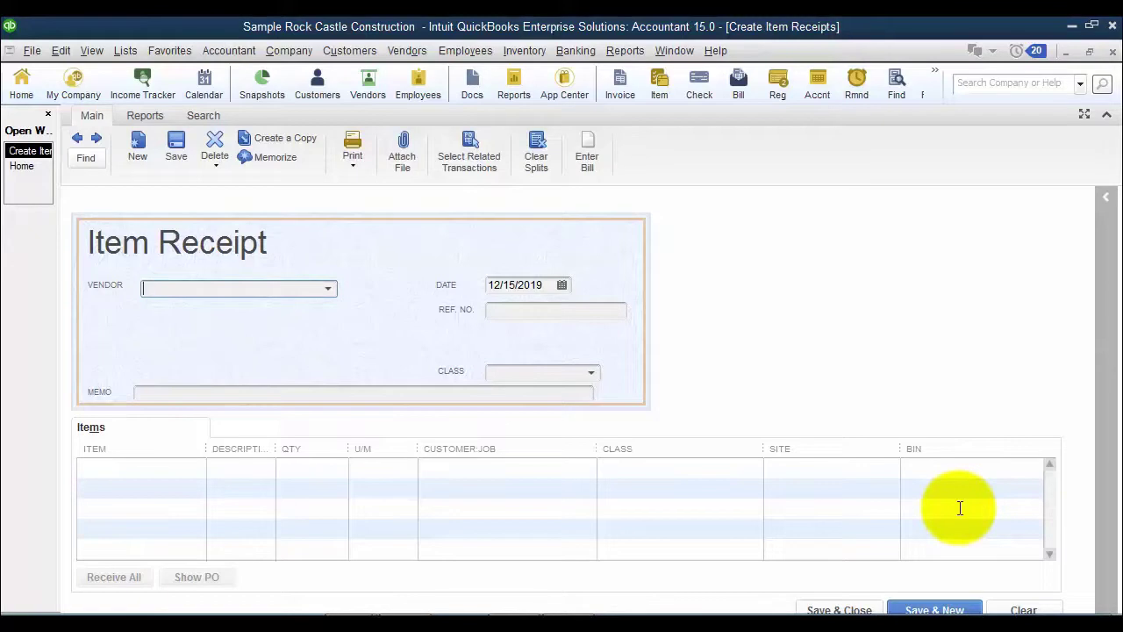
# Set the item receipt's vendor to A Cheung Limited and receive against the Cabinet Pulls purchase order just saved.
pyautogui.click(326, 287)
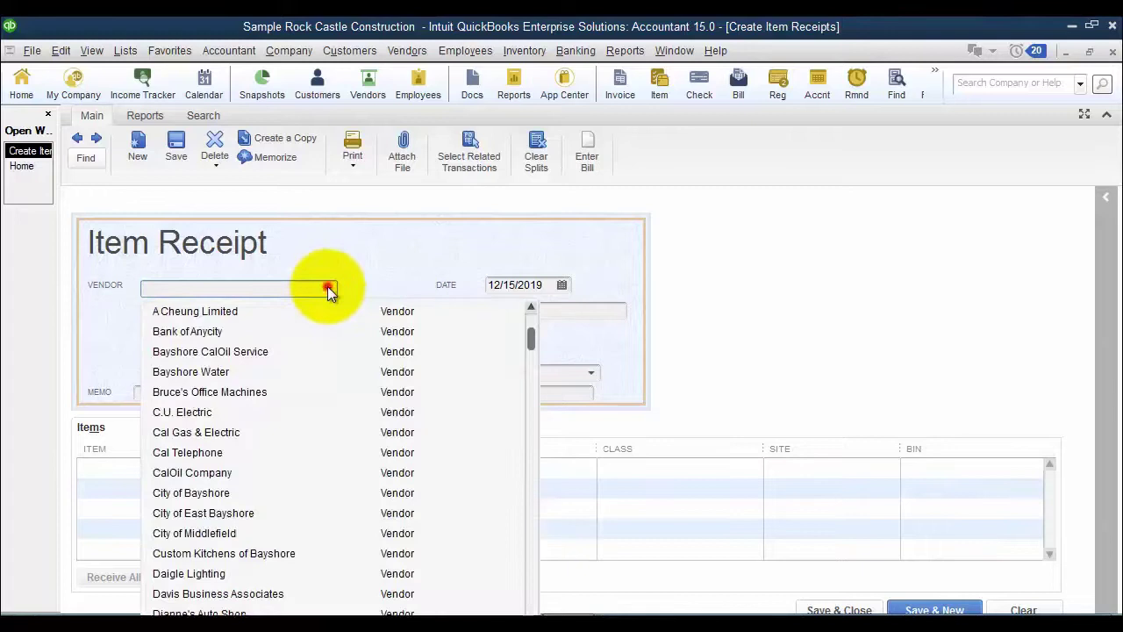
pyautogui.click(214, 311)
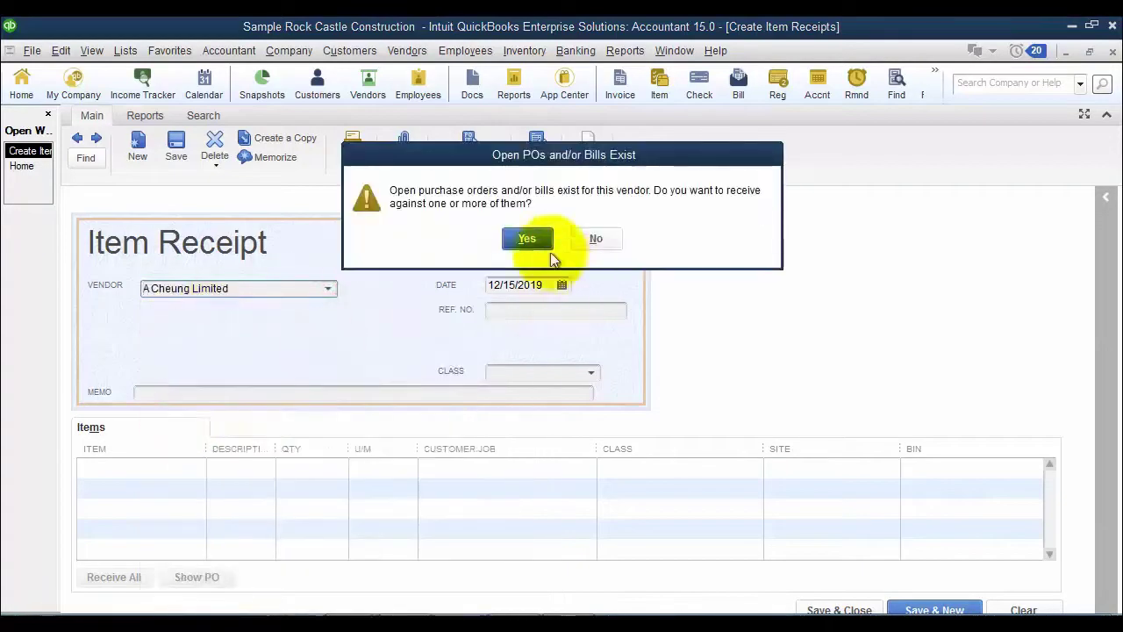
pyautogui.click(527, 239)
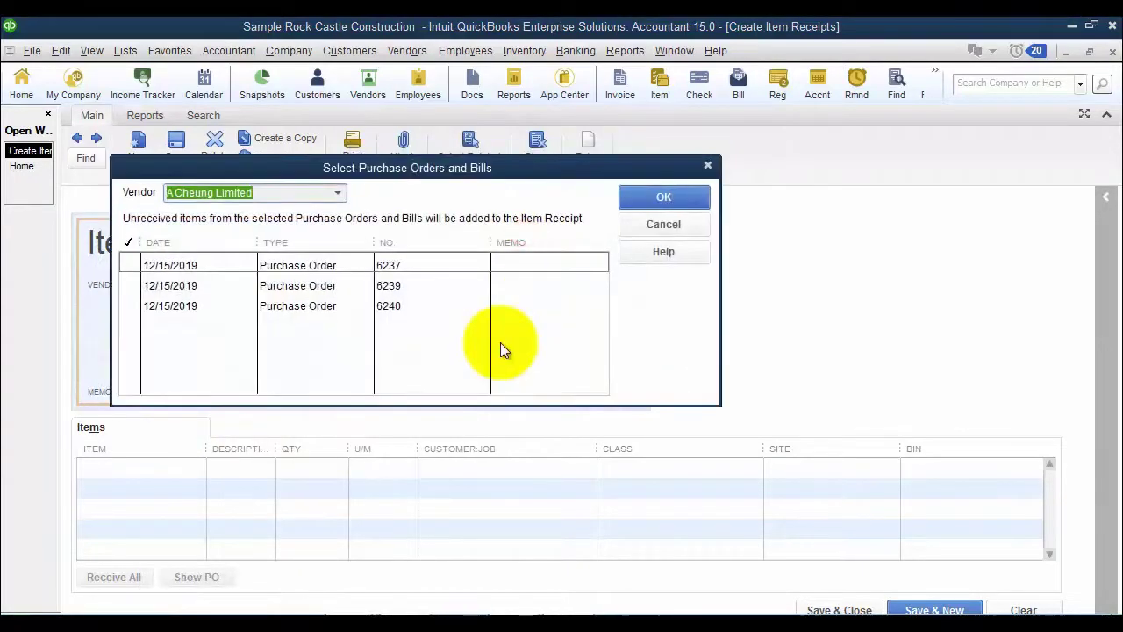
pyautogui.click(129, 304)
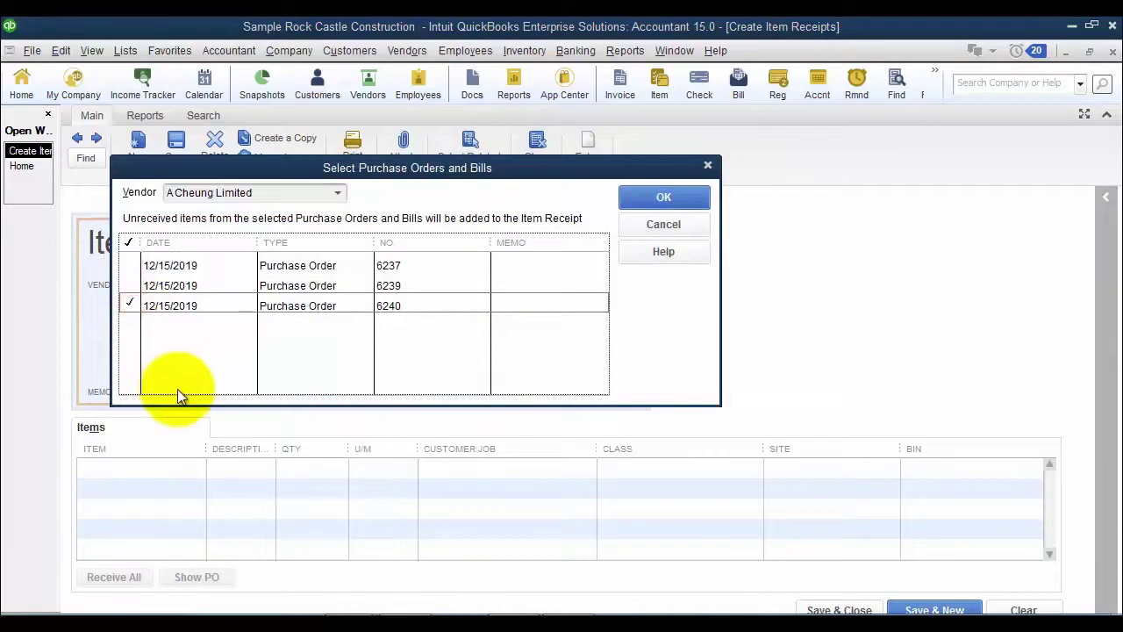
pyautogui.click(664, 198)
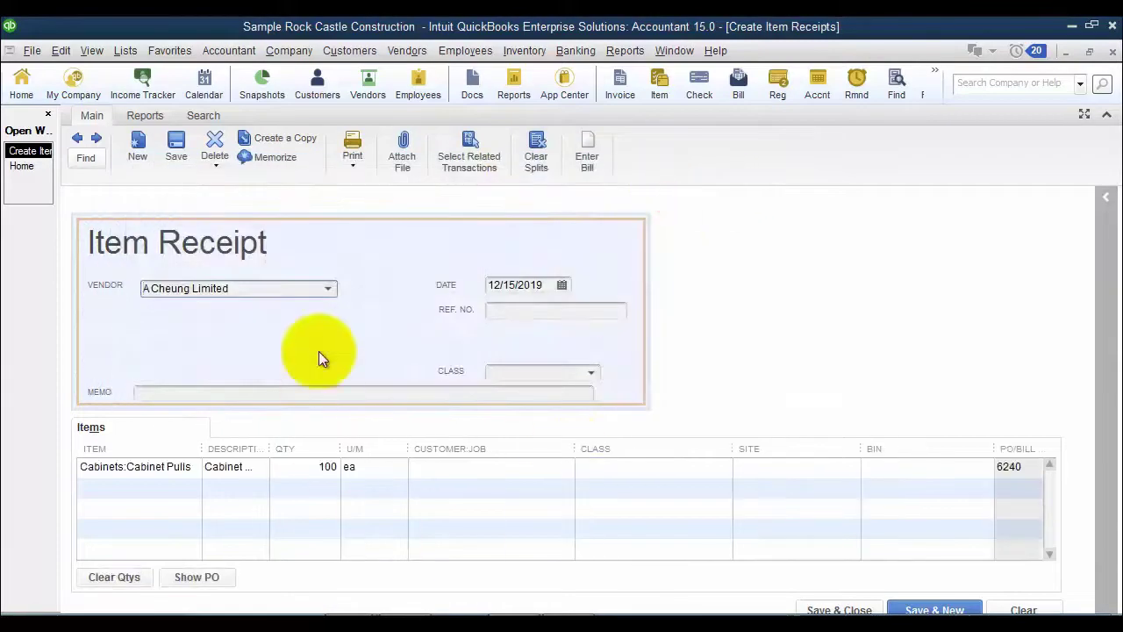
# Widen the Item and Description columns and set the received quantity of Cabinet Pulls to 50.
pyautogui.moveTo(202, 447); pyautogui.dragTo(240, 446)
pyautogui.moveTo(308, 447); pyautogui.dragTo(335, 449)
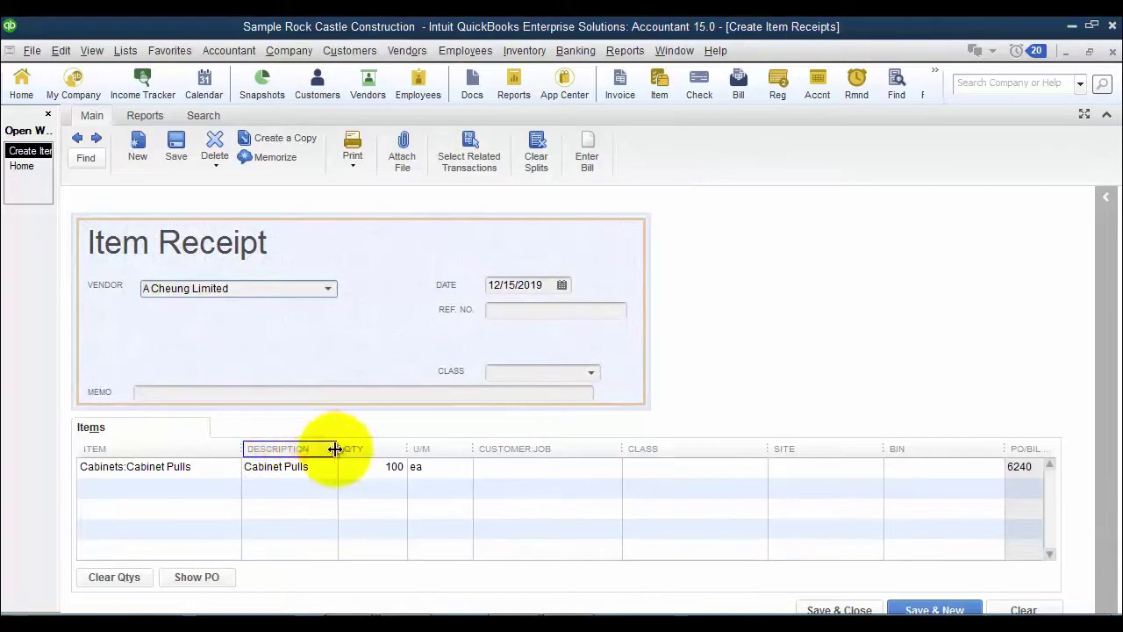
pyautogui.click(364, 476)
pyautogui.write('50')
pyautogui.press('Tab')
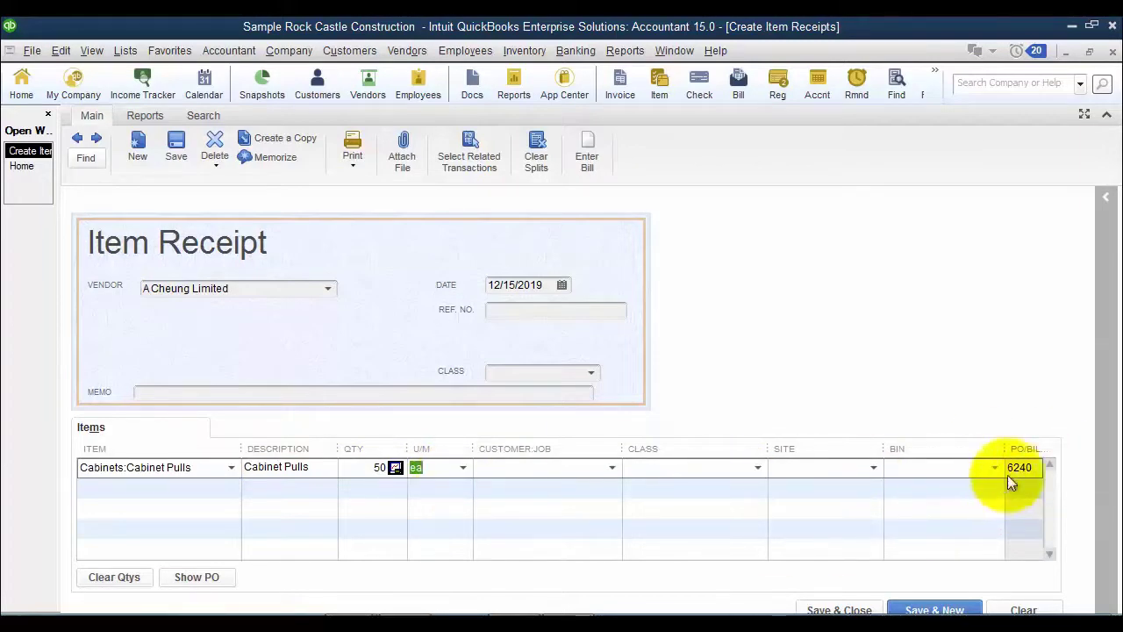
# Widen the PO/Bill No. column, inspect the received quantity on the linked purchase order, and return to the item receipt.
pyautogui.moveTo(1005, 446); pyautogui.dragTo(971, 446)
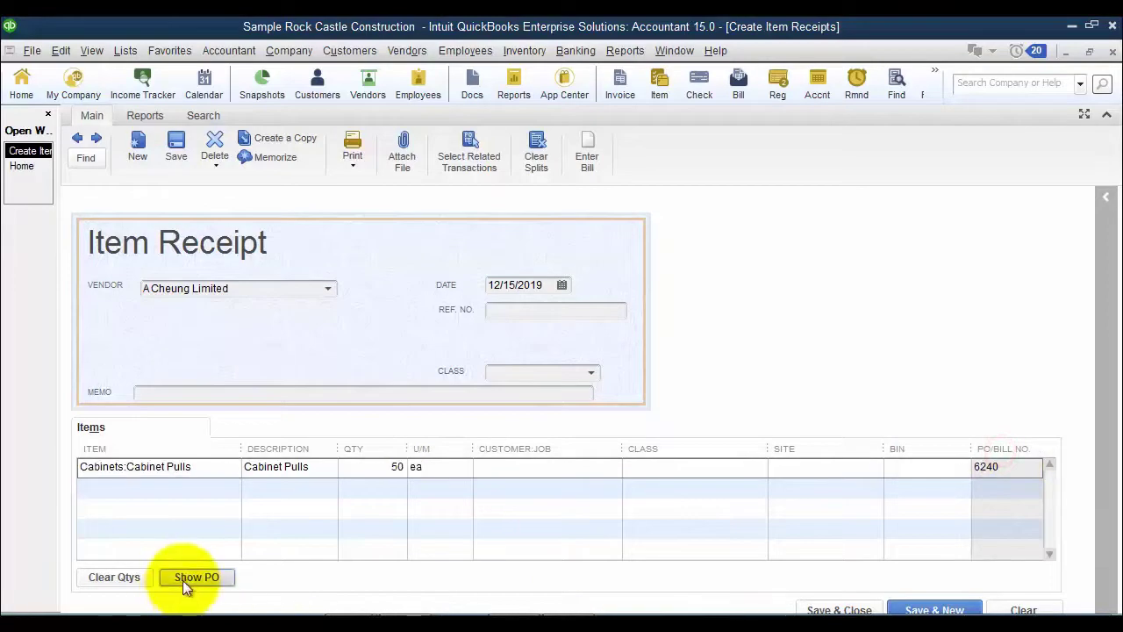
pyautogui.click(196, 576)
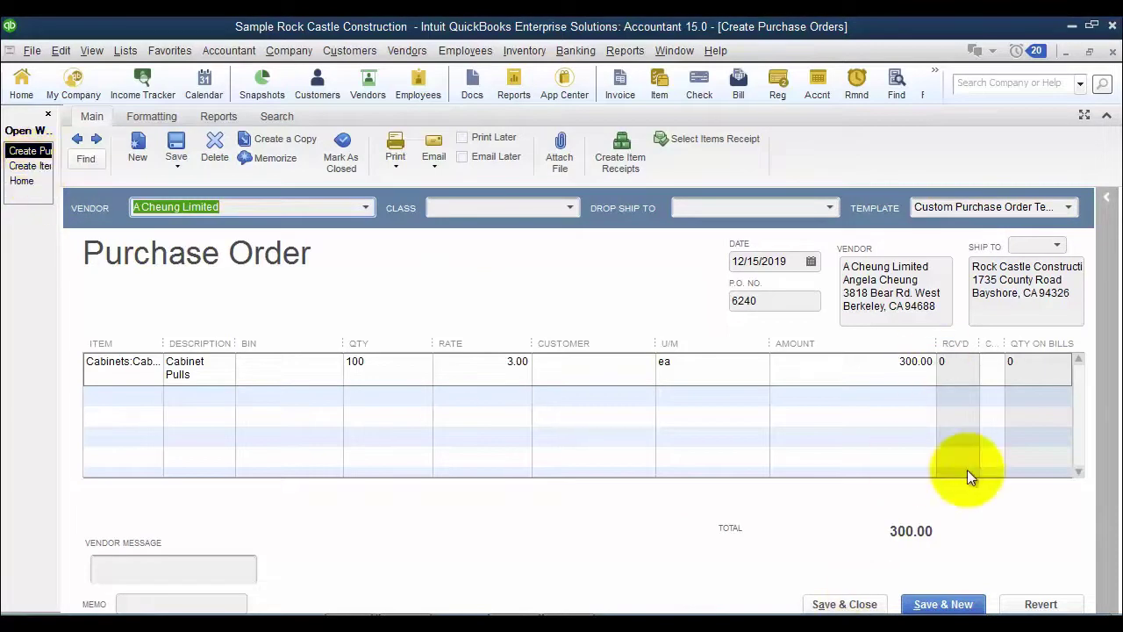
pyautogui.click(36, 166)
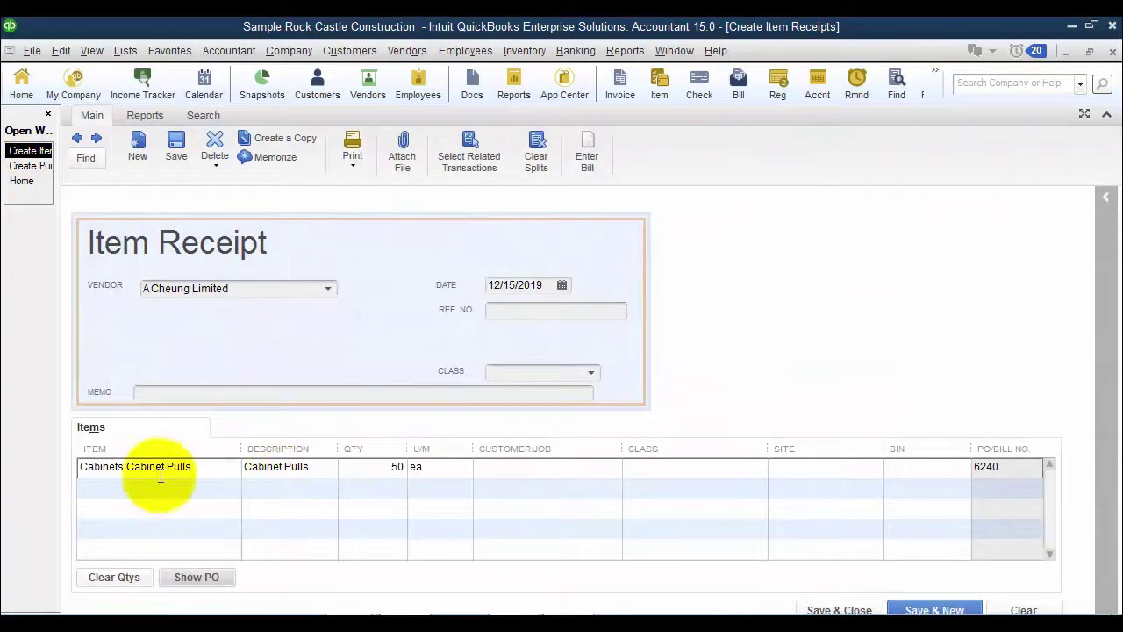
# Assign the Cabinet Pulls receipt line to the Austin site and save the item receipt.
pyautogui.click(815, 465)
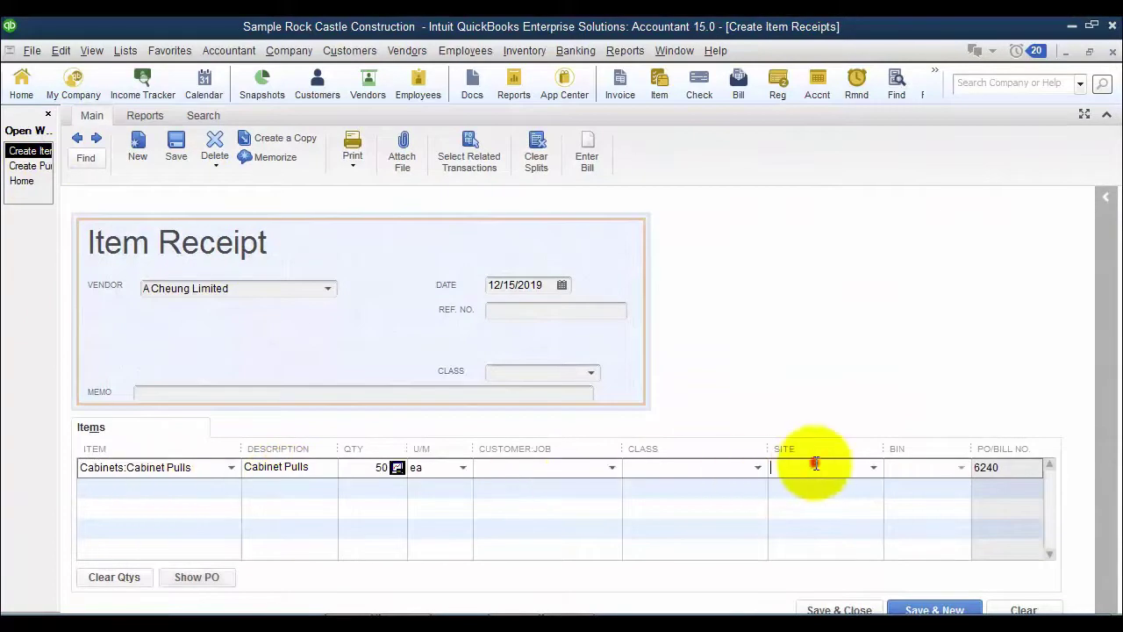
pyautogui.click(870, 470)
pyautogui.click(796, 531)
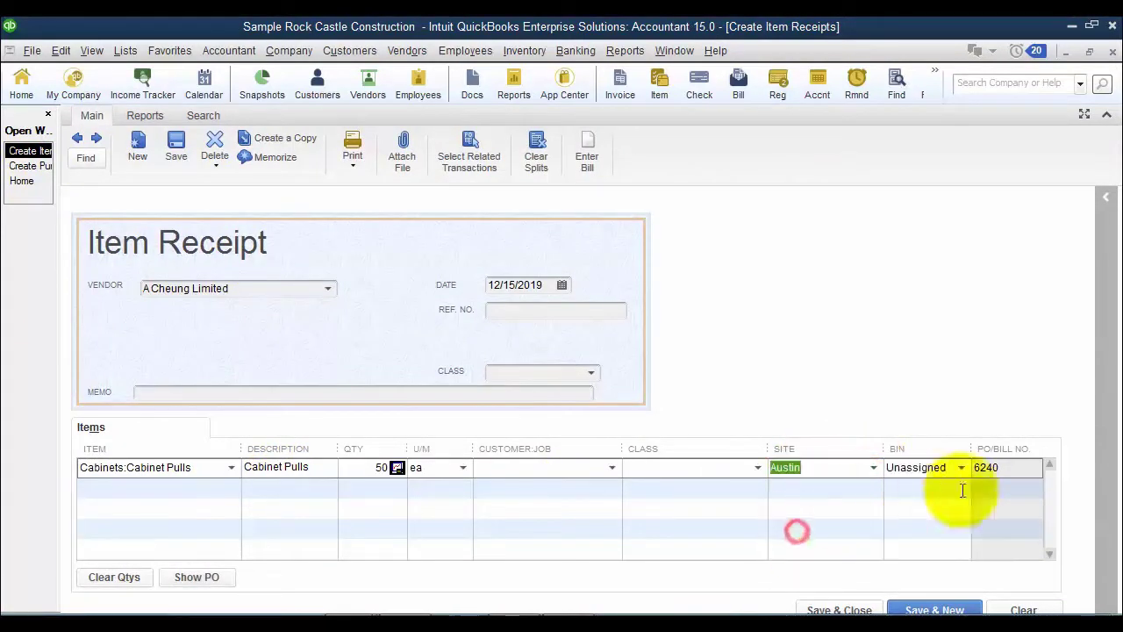
pyautogui.click(176, 147)
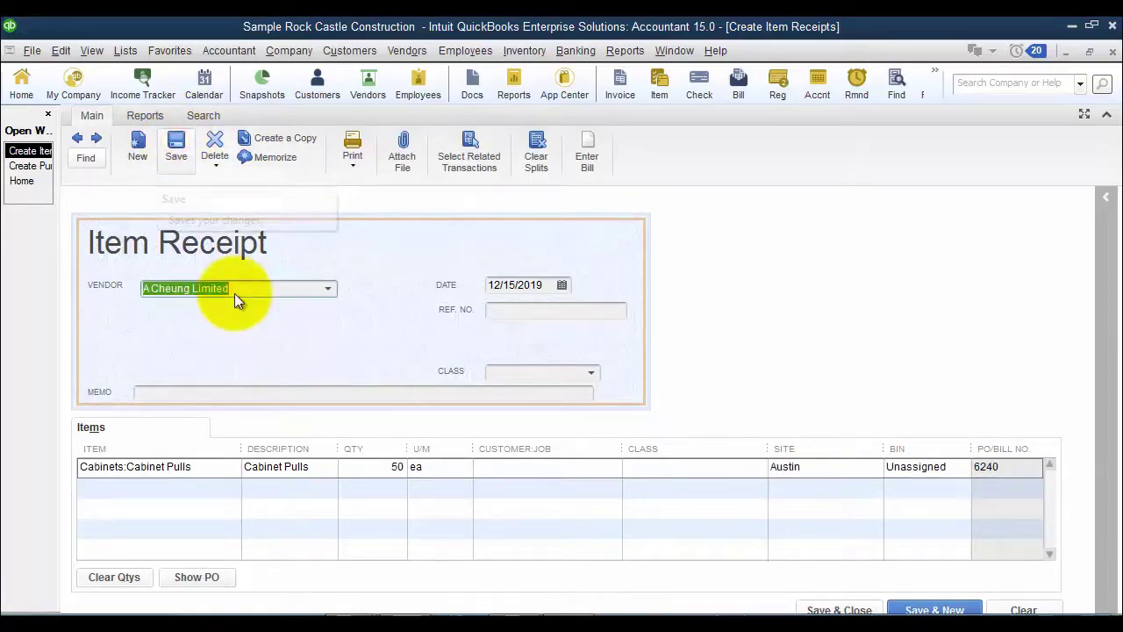
# Examine the backordered and received quantities on the purchase order and return to the home page.
pyautogui.click(36, 164)
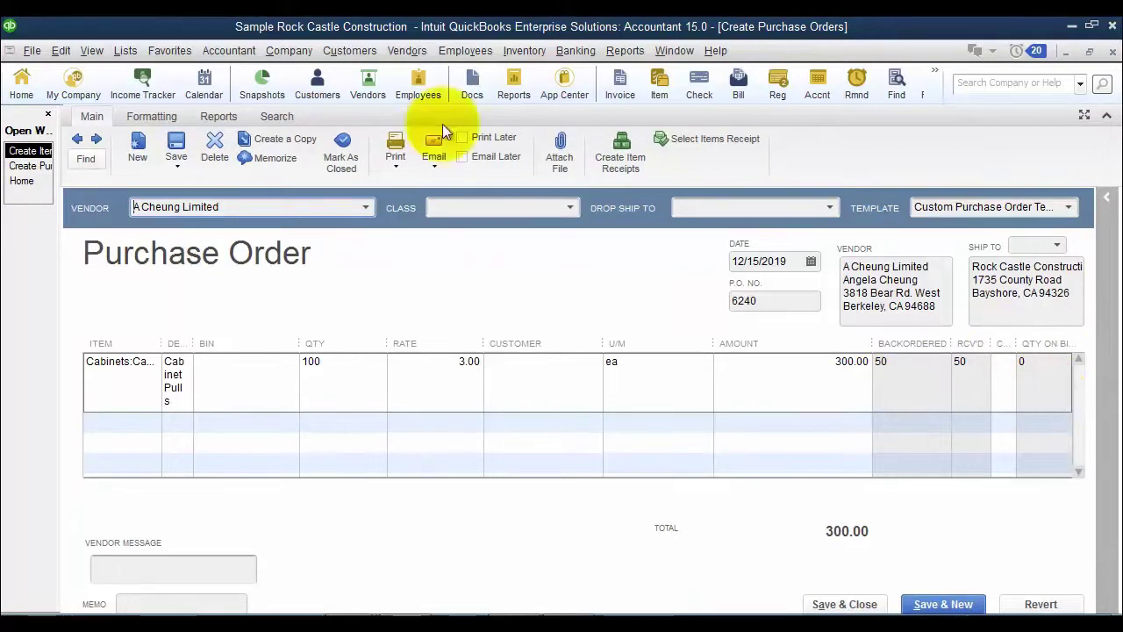
pyautogui.click(22, 183)
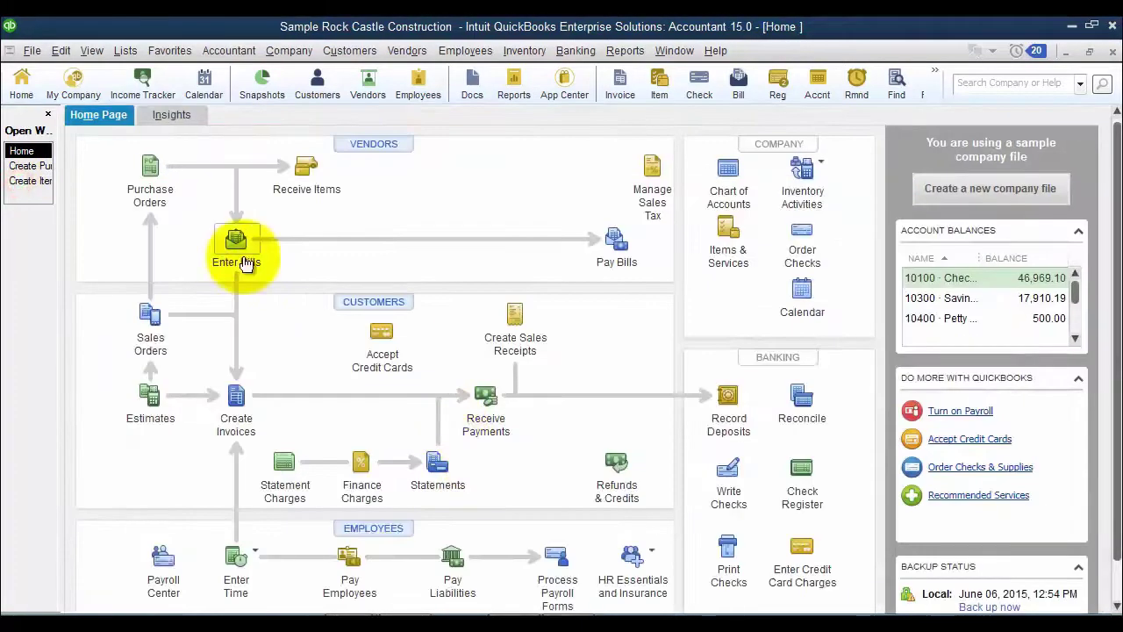
# Start a bill for A Cheung Limited and bring in the items from the partially received Cabinet Pulls purchase order.
pyautogui.click(233, 255)
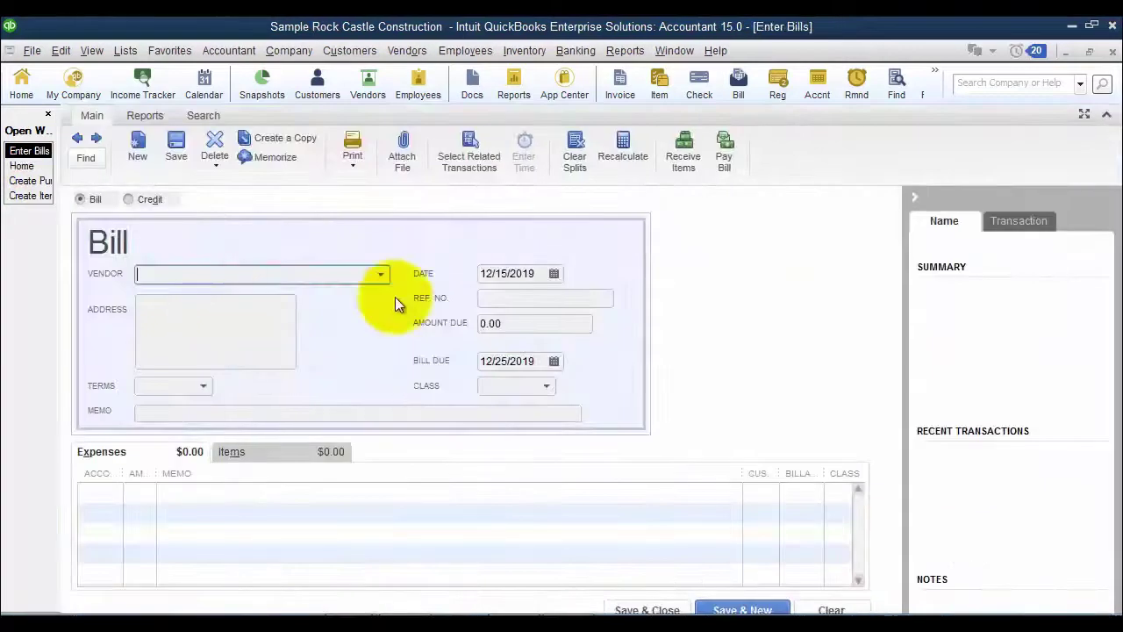
pyautogui.click(380, 275)
pyautogui.click(232, 299)
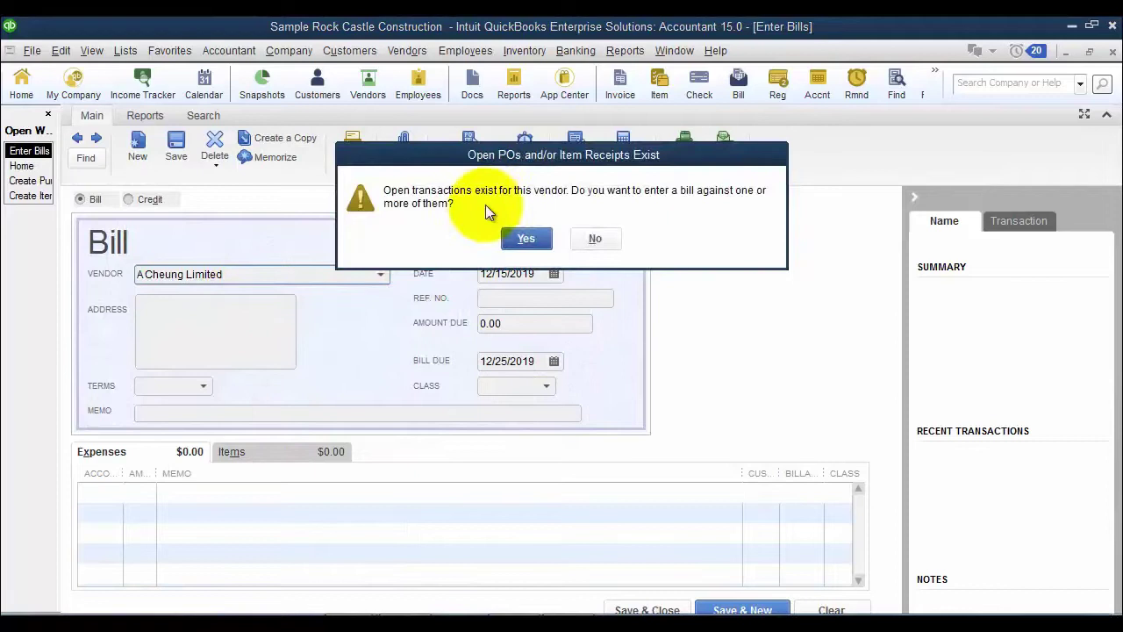
pyautogui.click(533, 239)
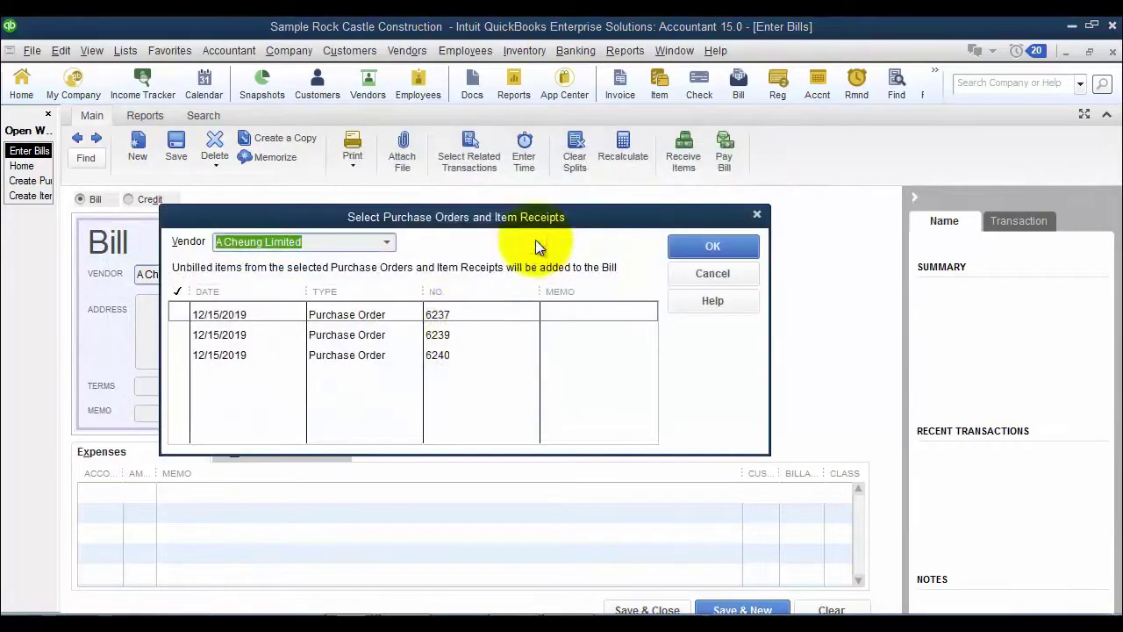
pyautogui.click(435, 355)
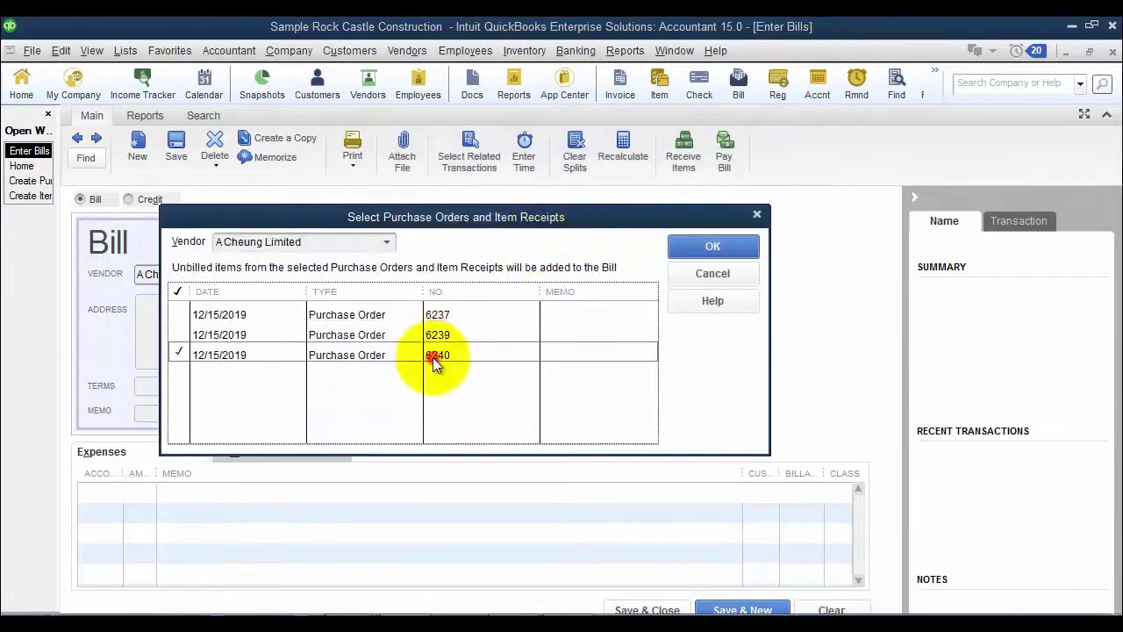
pyautogui.click(706, 248)
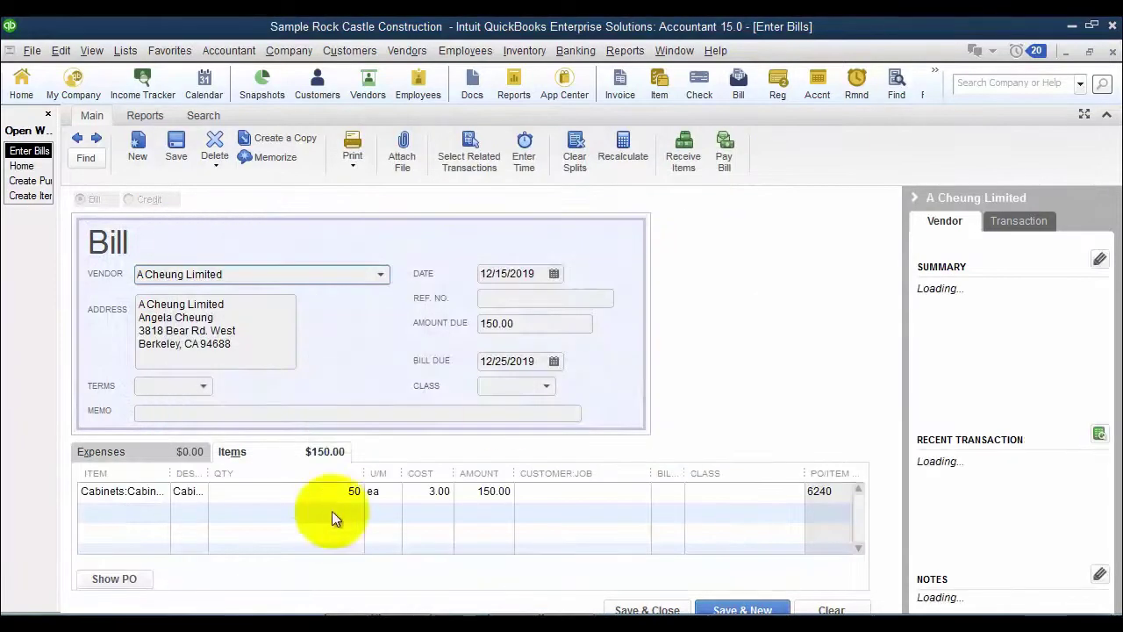
# Adjust the widths of the bill's item columns and hide the vendor history pane.
pyautogui.moveTo(206, 471); pyautogui.dragTo(277, 472)
pyautogui.moveTo(431, 472); pyautogui.dragTo(380, 474)
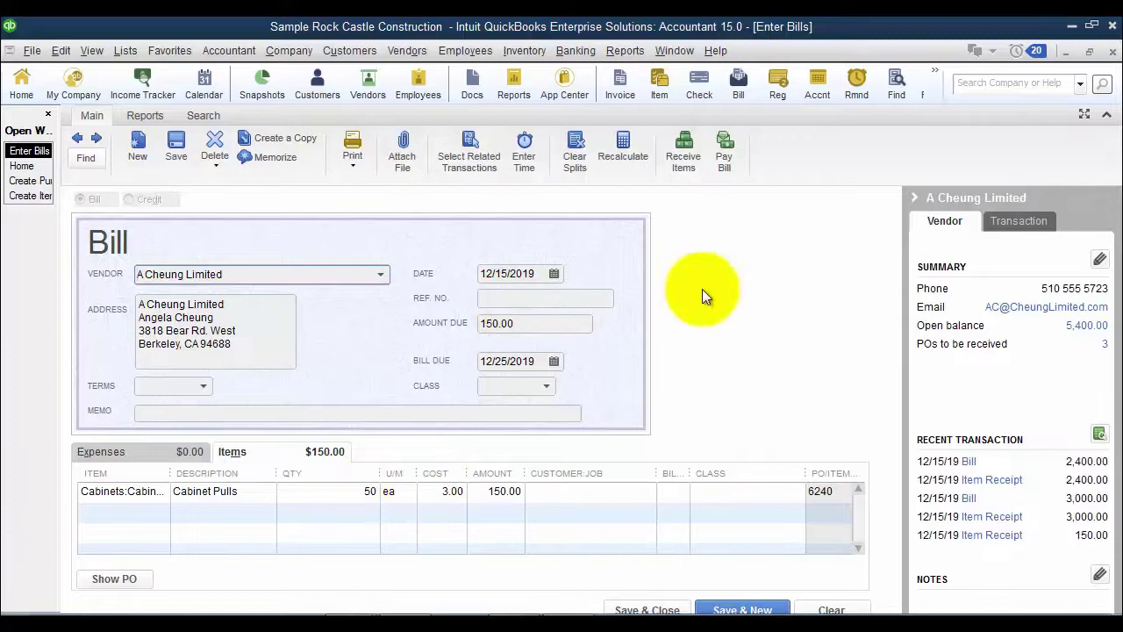
pyautogui.click(914, 197)
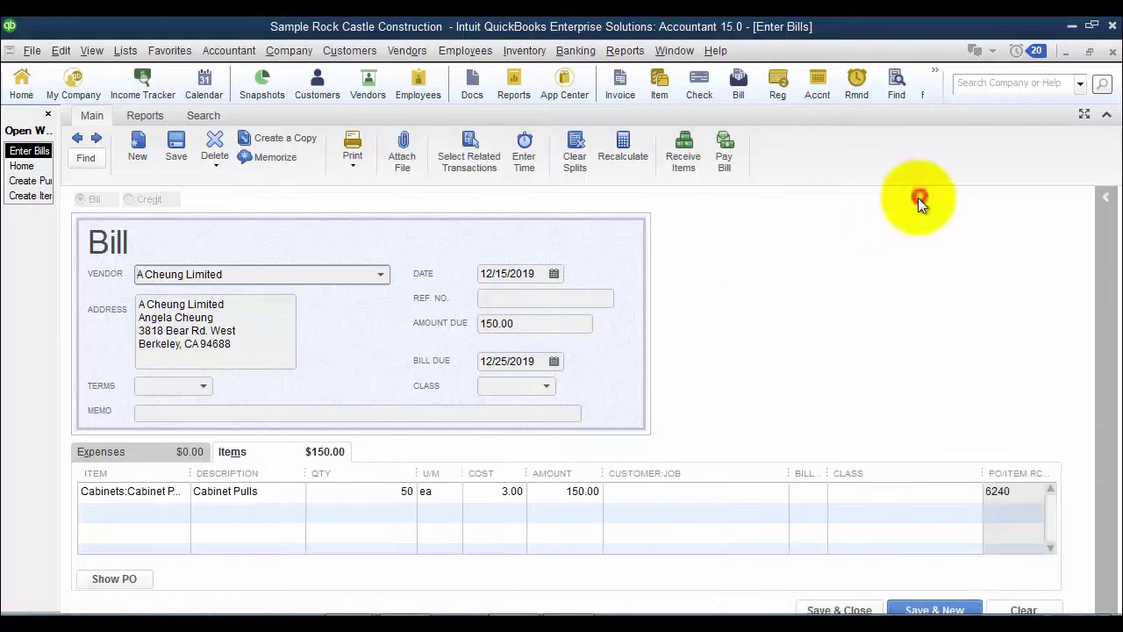
# Save the bill for the 50 Cabinet Pulls and open its Transaction Journal report.
pyautogui.click(373, 491)
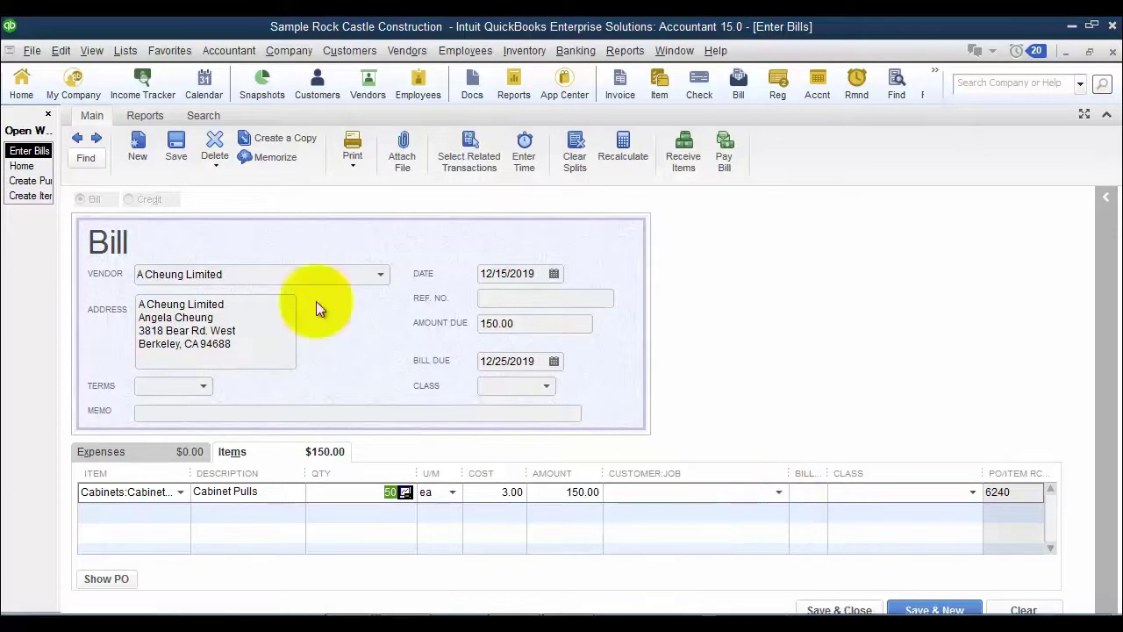
pyautogui.click(178, 150)
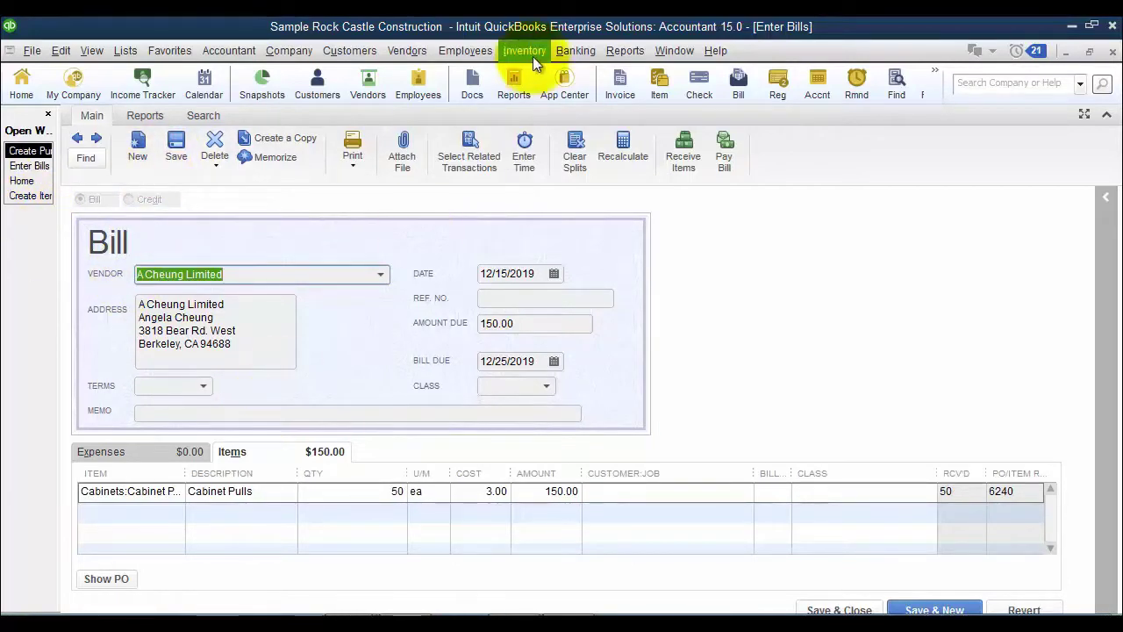
pyautogui.click(624, 50)
pyautogui.click(688, 544)
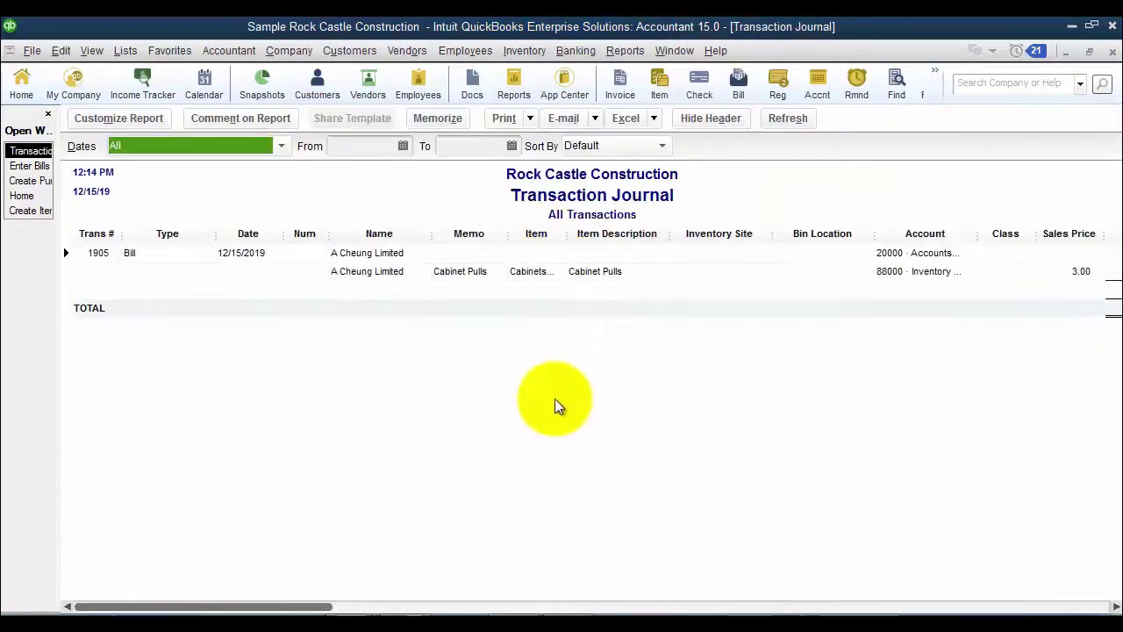
# Hide the Inventory Site, Bin Location, Memo and Num columns in the bill's journal and widen the Account column.
pyautogui.moveTo(875, 233); pyautogui.dragTo(674, 233)
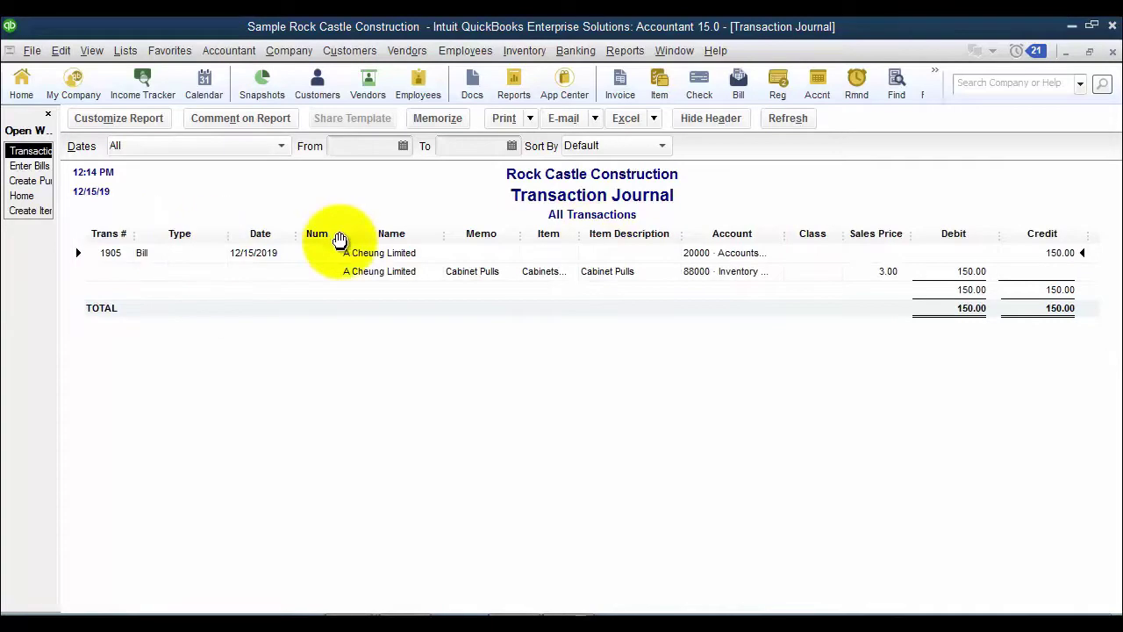
pyautogui.moveTo(789, 233); pyautogui.dragTo(787, 233)
pyautogui.moveTo(522, 233); pyautogui.dragTo(289, 258)
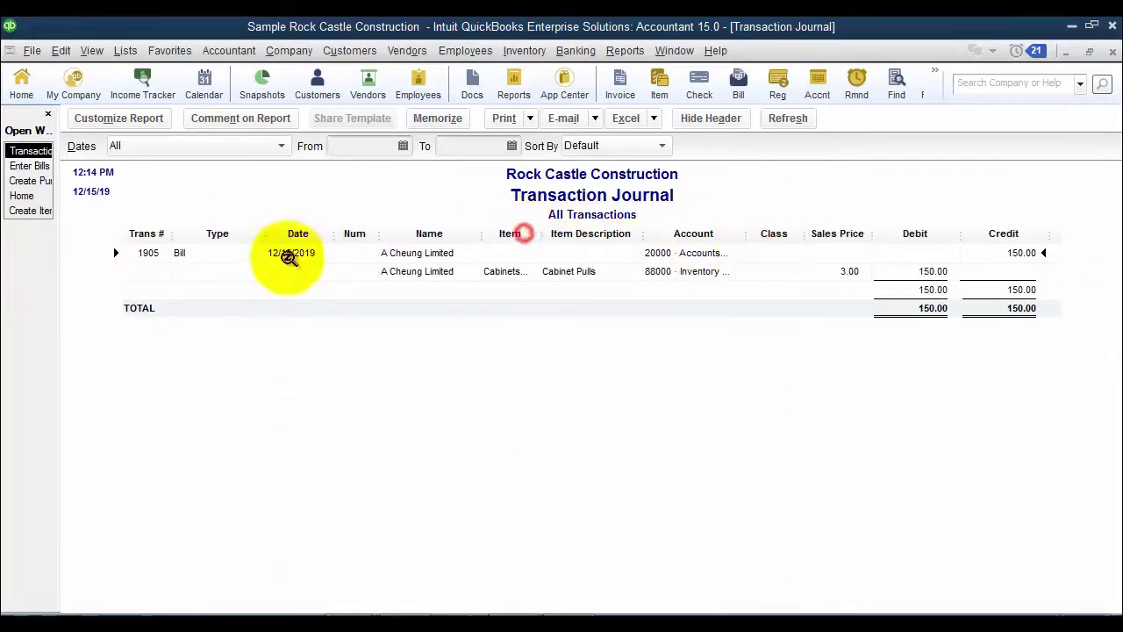
pyautogui.moveTo(376, 235); pyautogui.dragTo(267, 245)
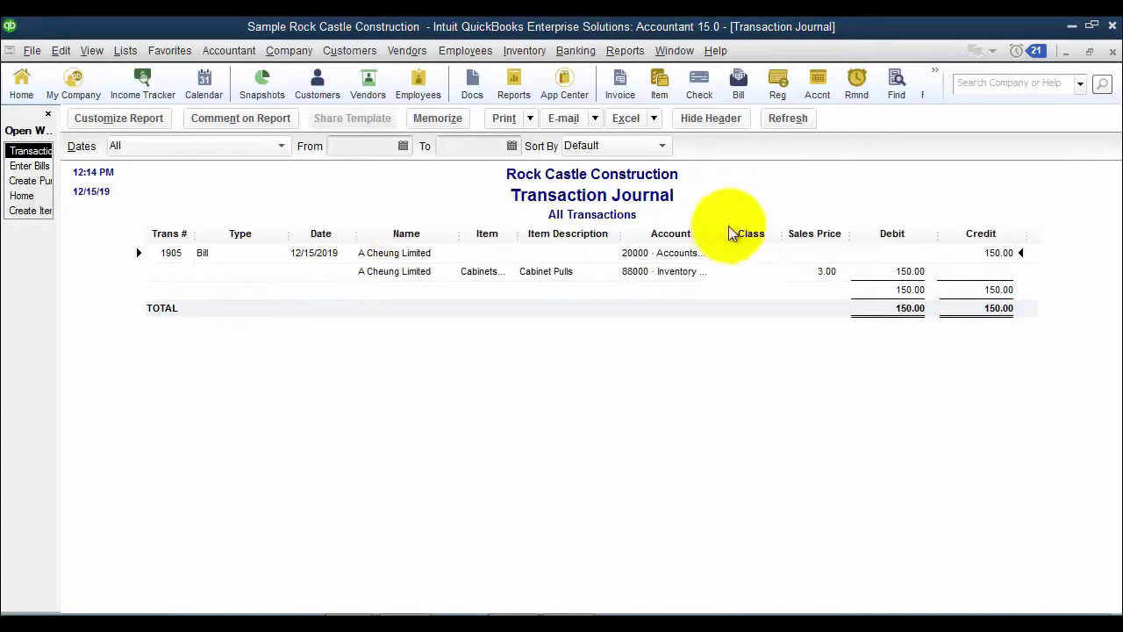
pyautogui.moveTo(721, 232); pyautogui.dragTo(776, 227)
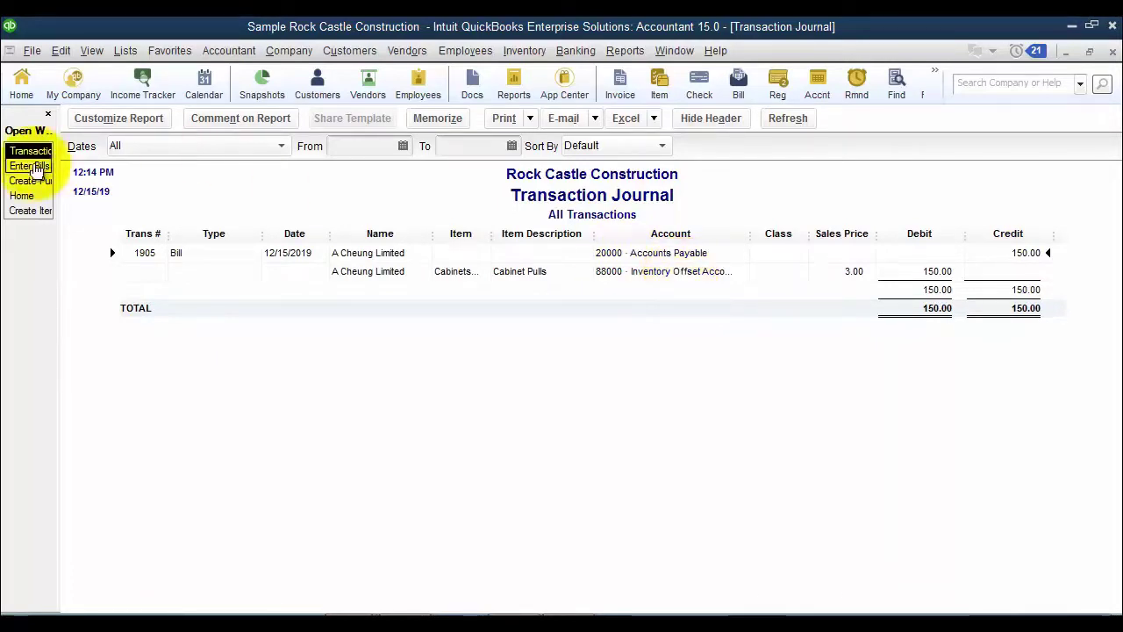
# Return to the Cabinet Pulls item receipt and open its Transaction Journal report.
pyautogui.click(44, 212)
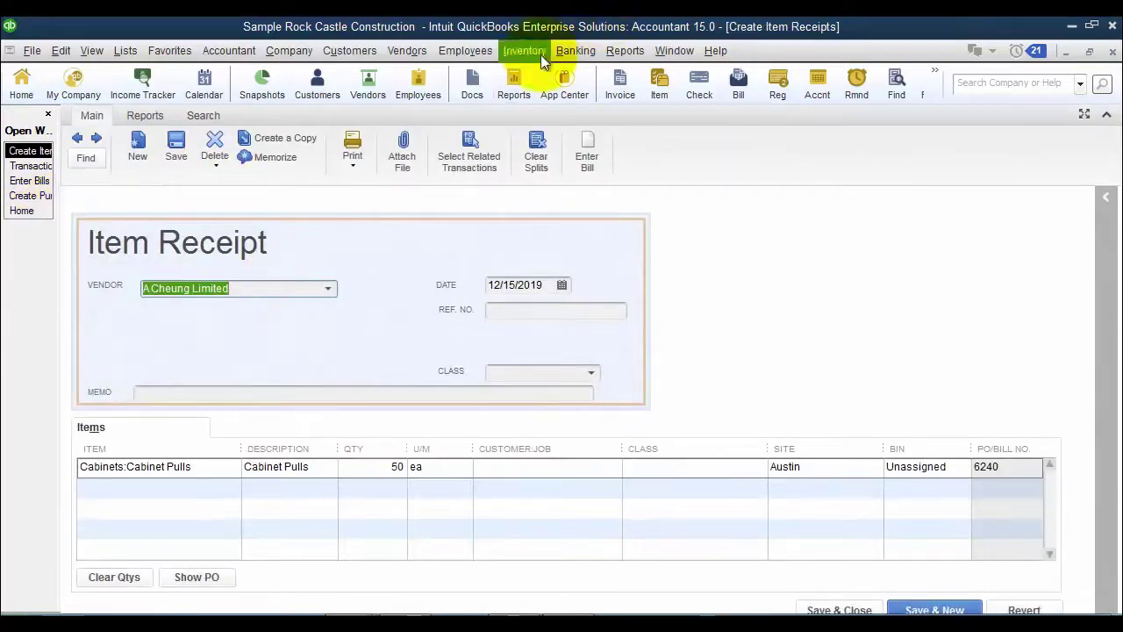
pyautogui.click(625, 50)
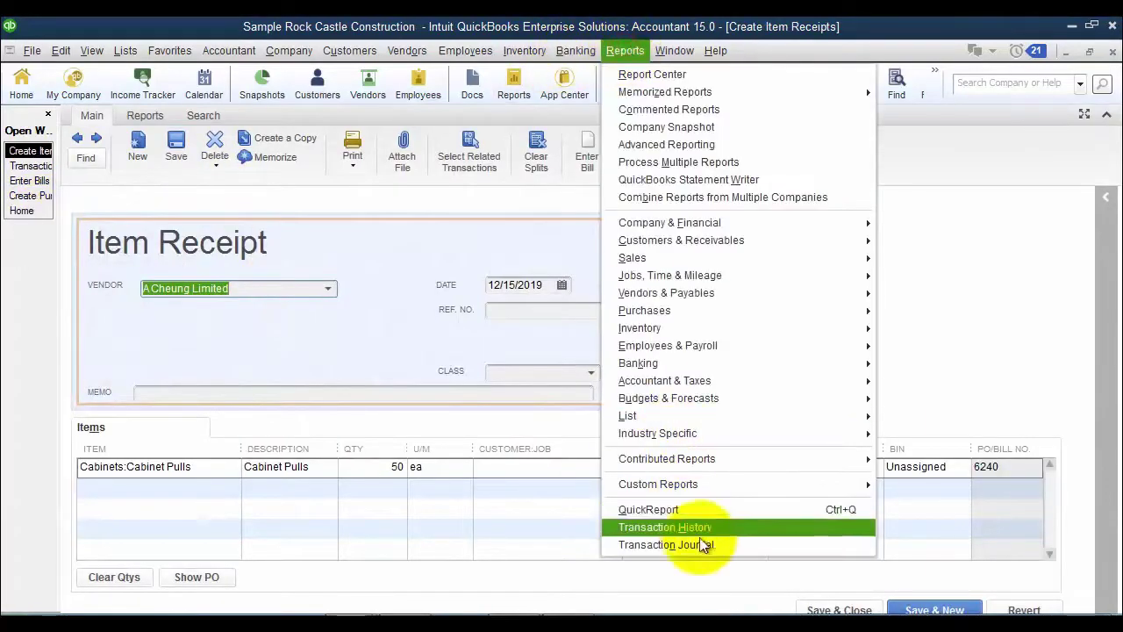
pyautogui.click(143, 115)
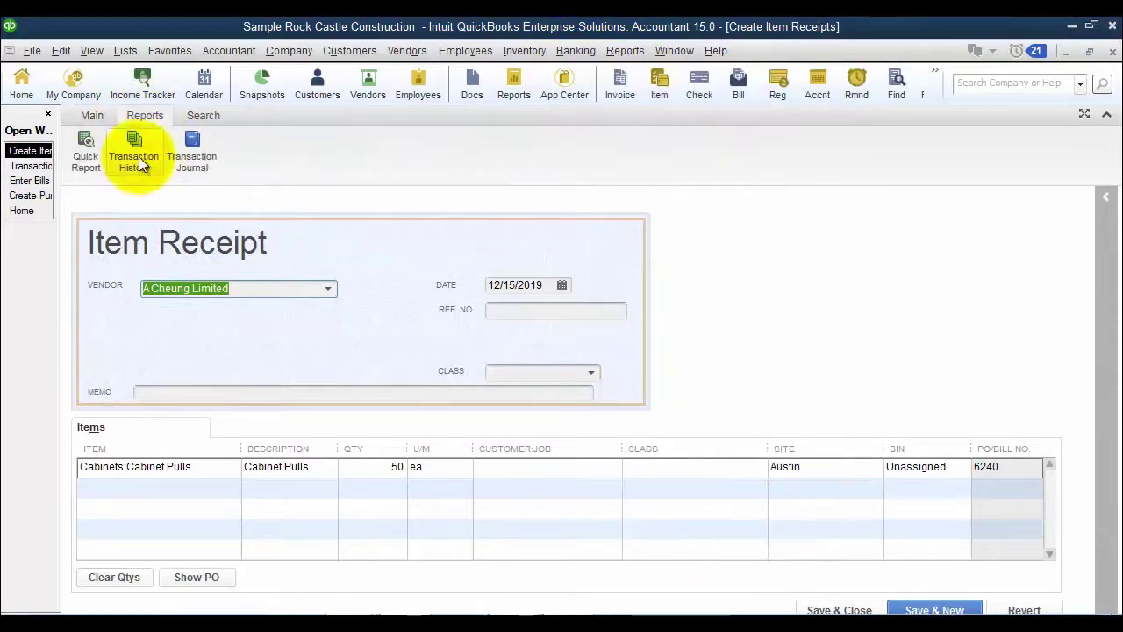
pyautogui.click(205, 160)
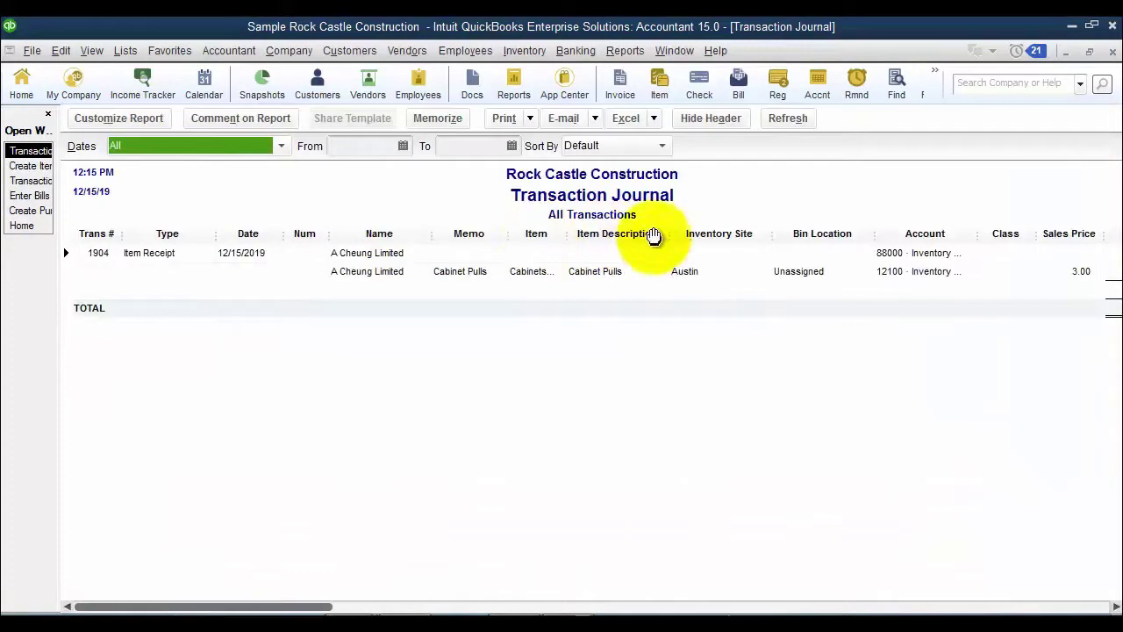
# Hide the Item Description, Num and Memo columns in the receipt's journal and widen the Account column to show full account names.
pyautogui.moveTo(672, 238); pyautogui.dragTo(562, 238)
pyautogui.moveTo(327, 233); pyautogui.dragTo(201, 233)
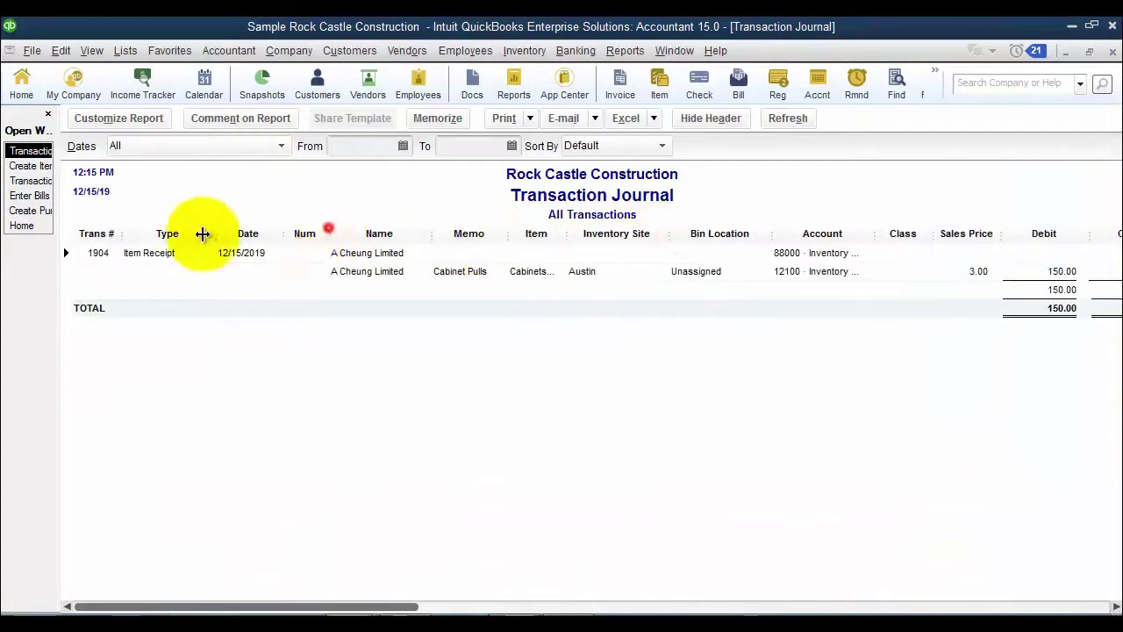
pyautogui.moveTo(461, 238); pyautogui.dragTo(303, 237)
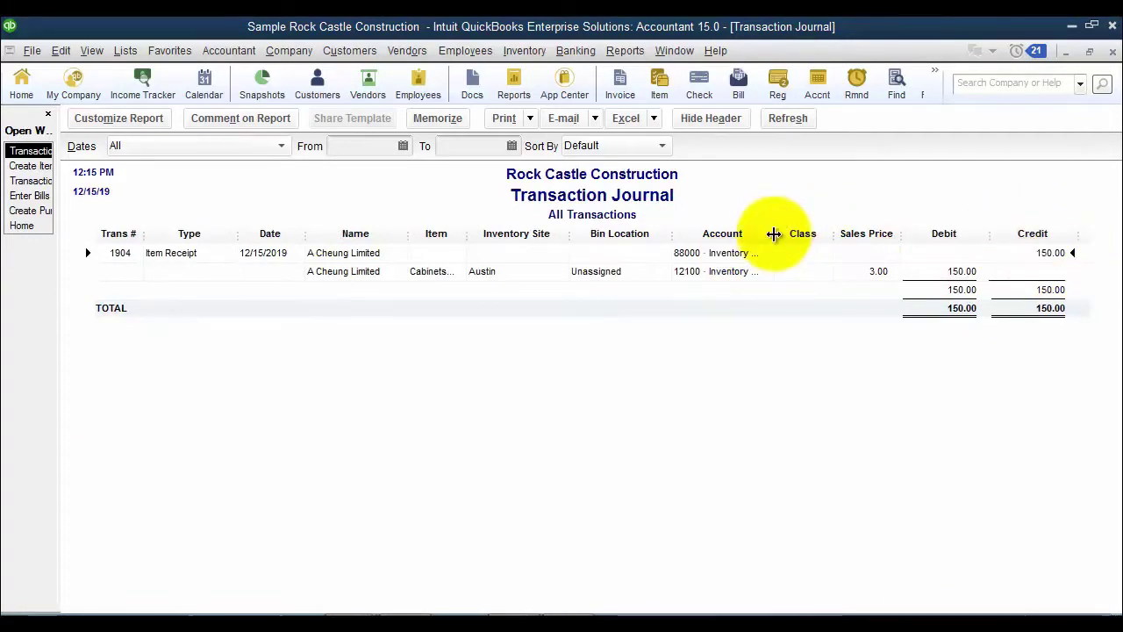
pyautogui.moveTo(774, 233); pyautogui.dragTo(835, 226)
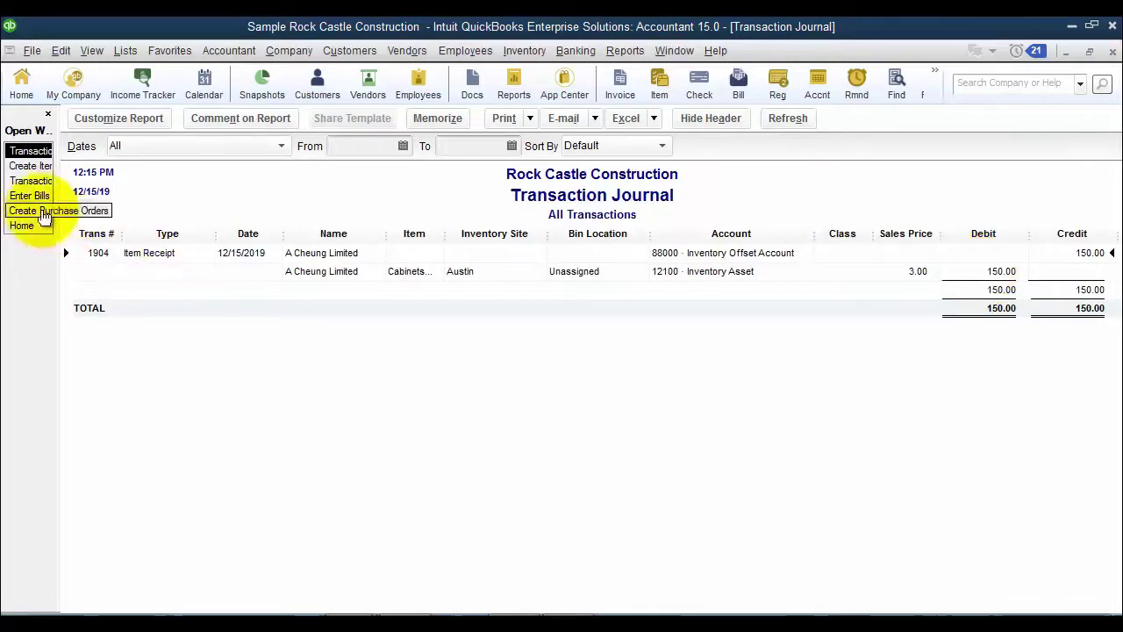
# Change the A Cheung Limited bill's date to 12/19/2019 and save it, accepting the change to the linked transaction.
pyautogui.click(29, 195)
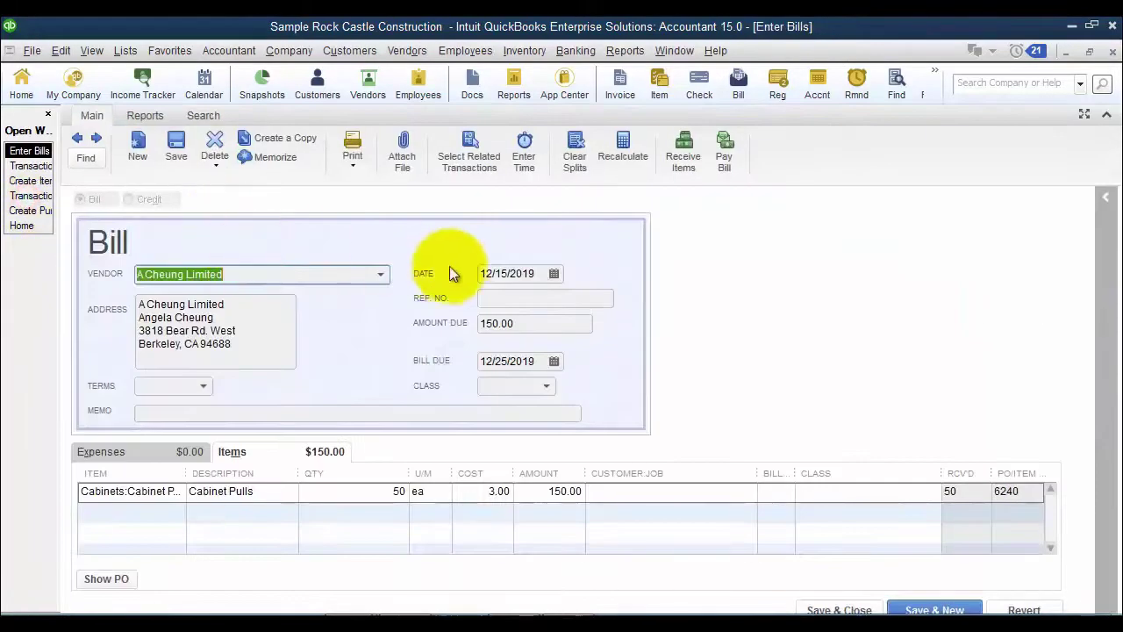
pyautogui.click(530, 274)
pyautogui.press('+')
pyautogui.press('+')
pyautogui.press('+')
pyautogui.press('+')
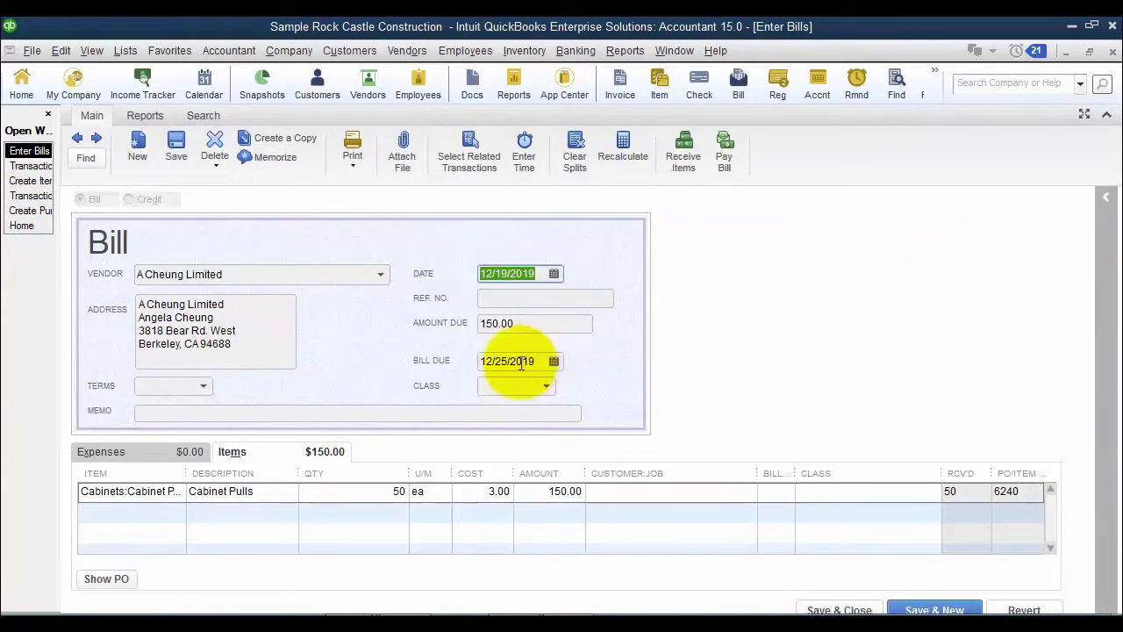
pyautogui.click(176, 145)
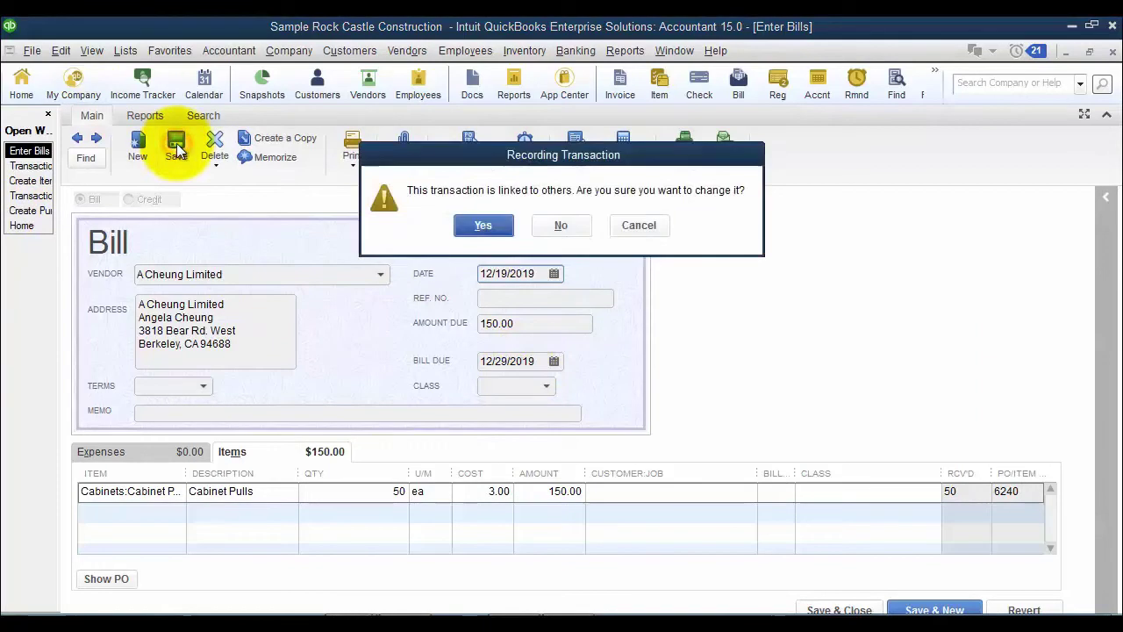
pyautogui.click(512, 227)
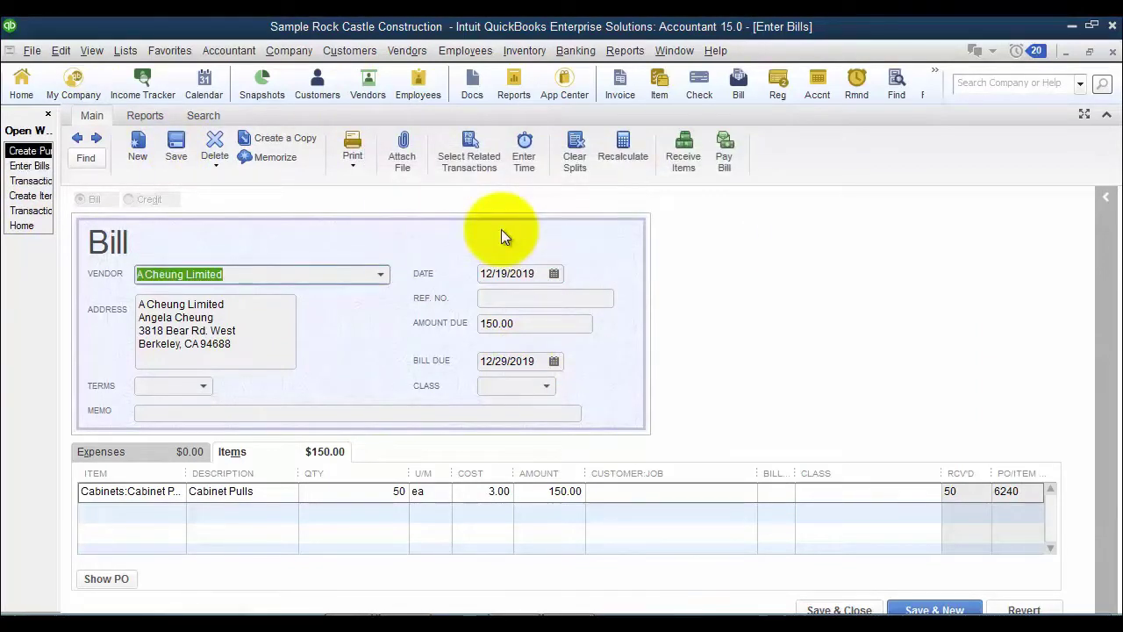
# Check the re-dated bill's transaction journal and start another vendor transaction.
pyautogui.hotkey('ctrl', 'y')
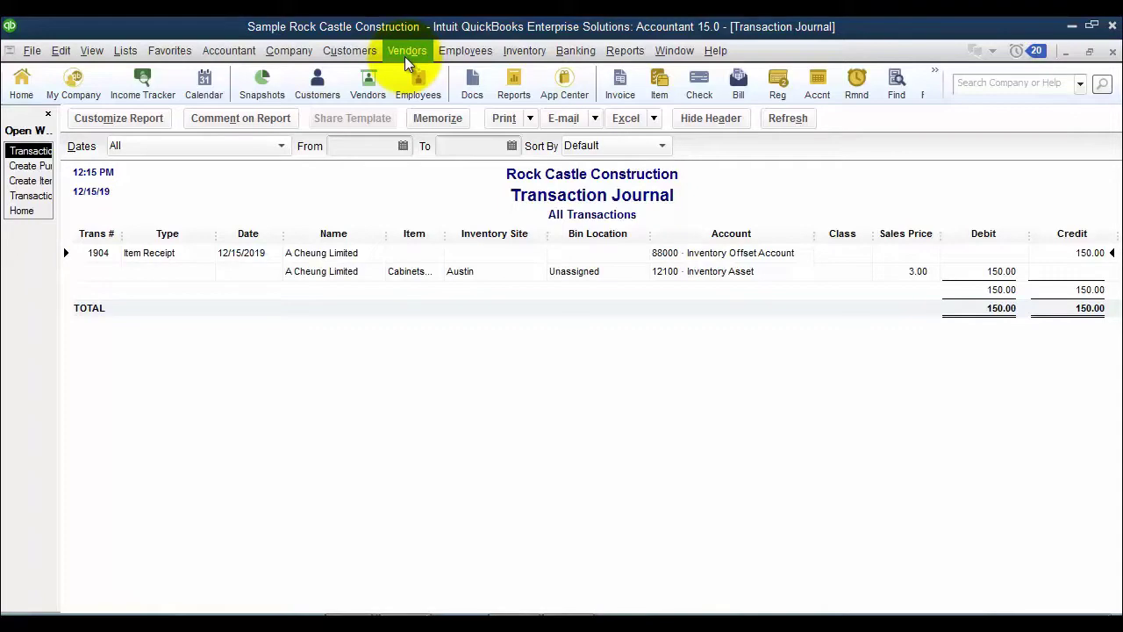
pyautogui.click(452, 183)
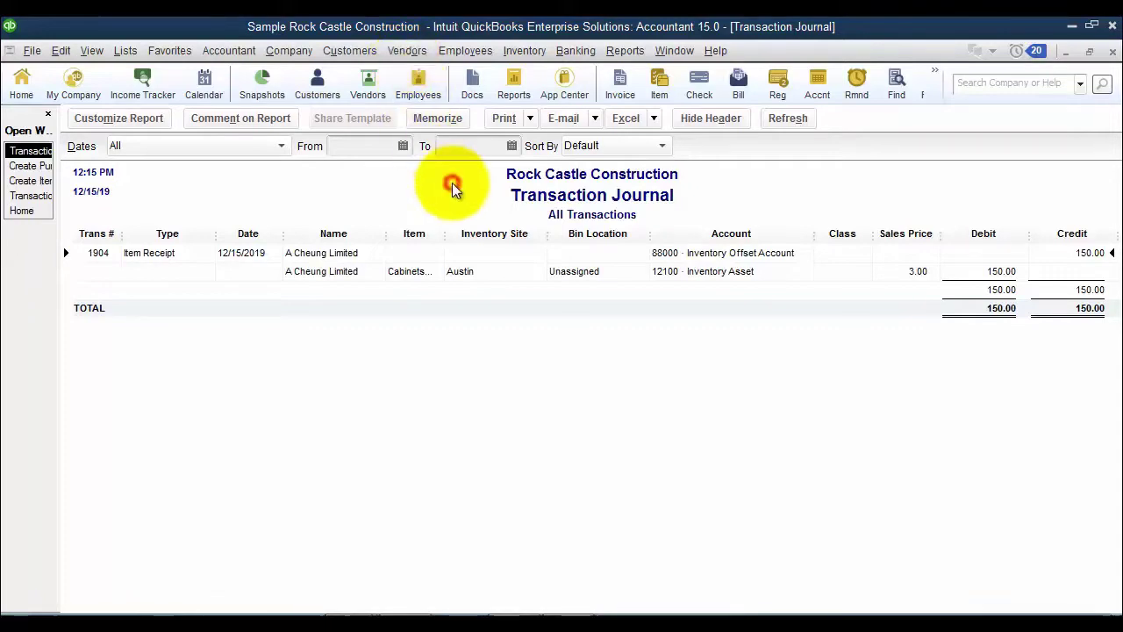